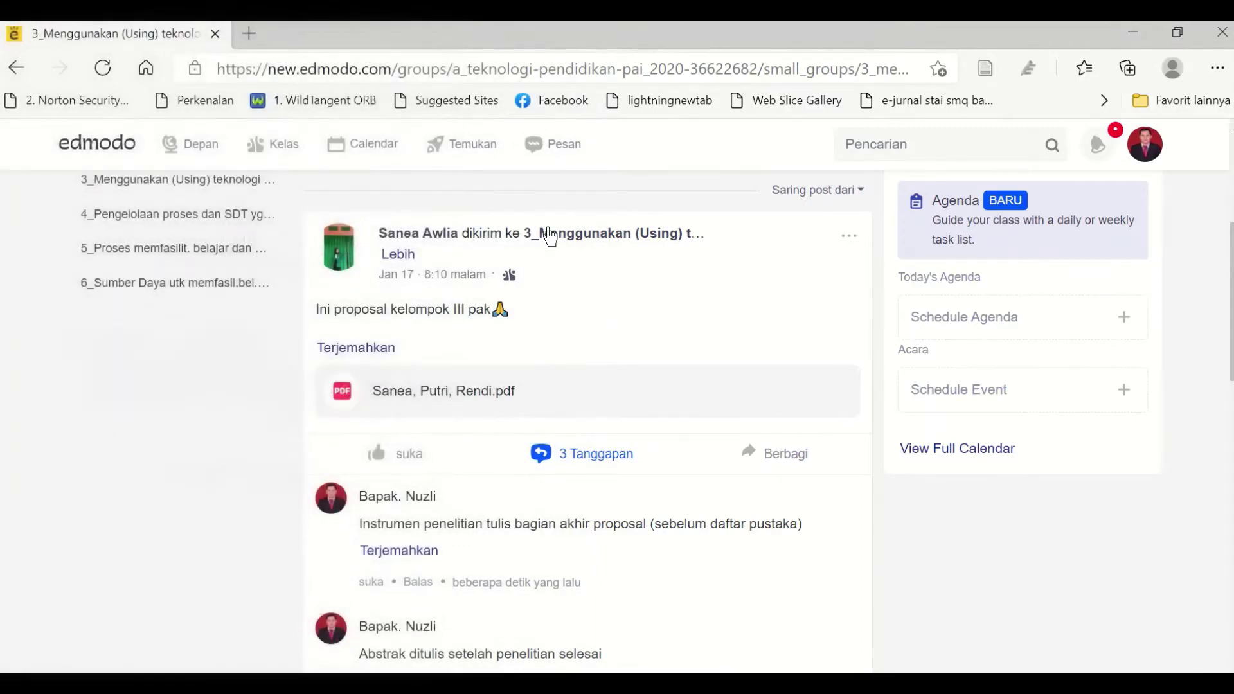
Open the PDF attached to the group III proposal post in the class group "3_Menggunakan (Using) teknologi pendidikan pada PAI".
scroll(334, 392, up, 5)
scroll(258, 321, down, 2)
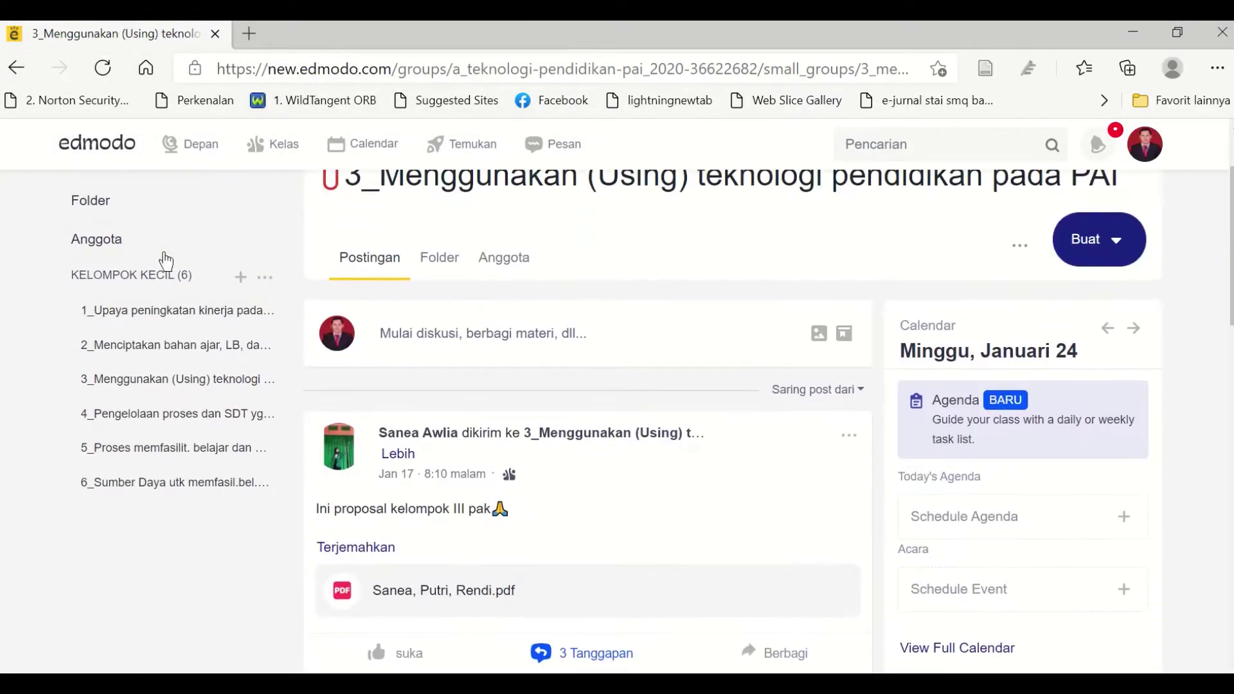
scroll(211, 376, up, 2)
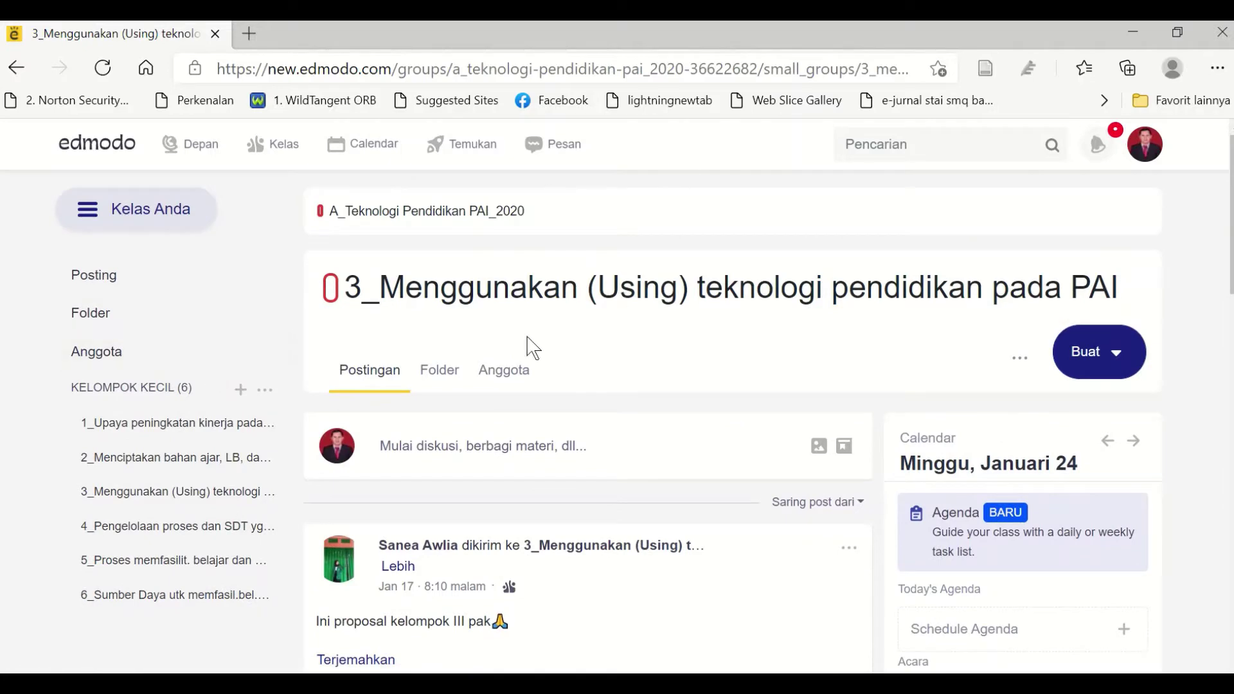
scroll(385, 448, down, 3)
scroll(385, 447, down, 1)
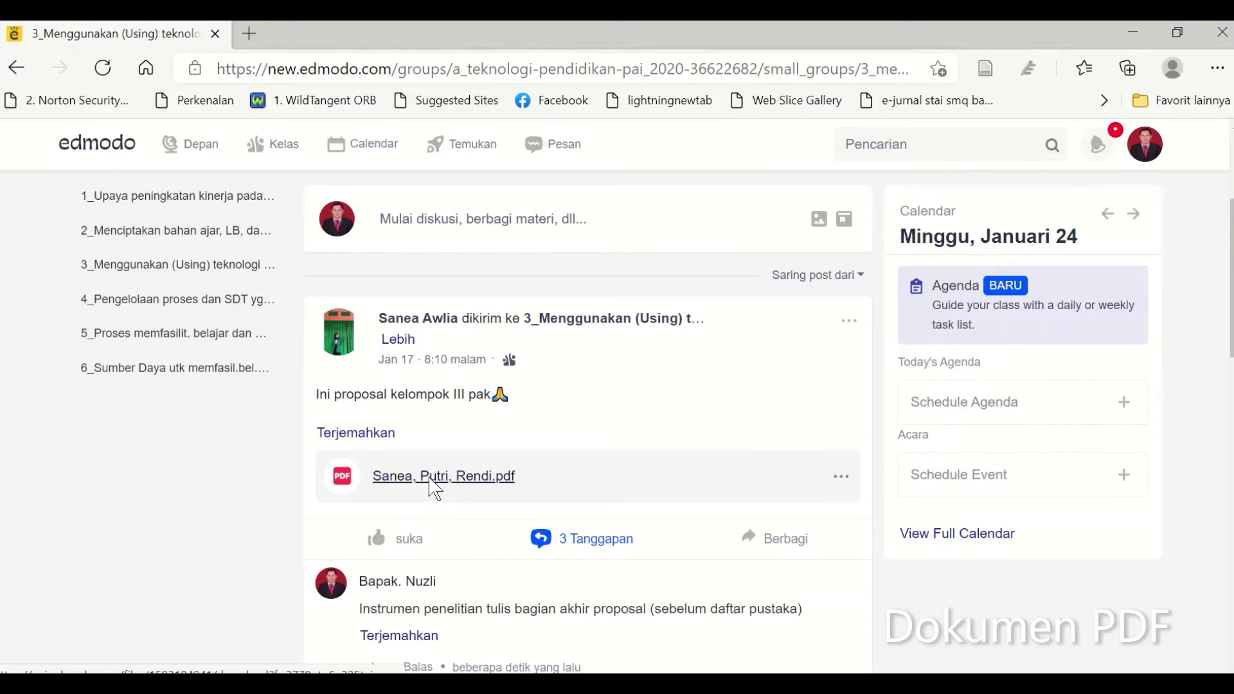
click(435, 484)
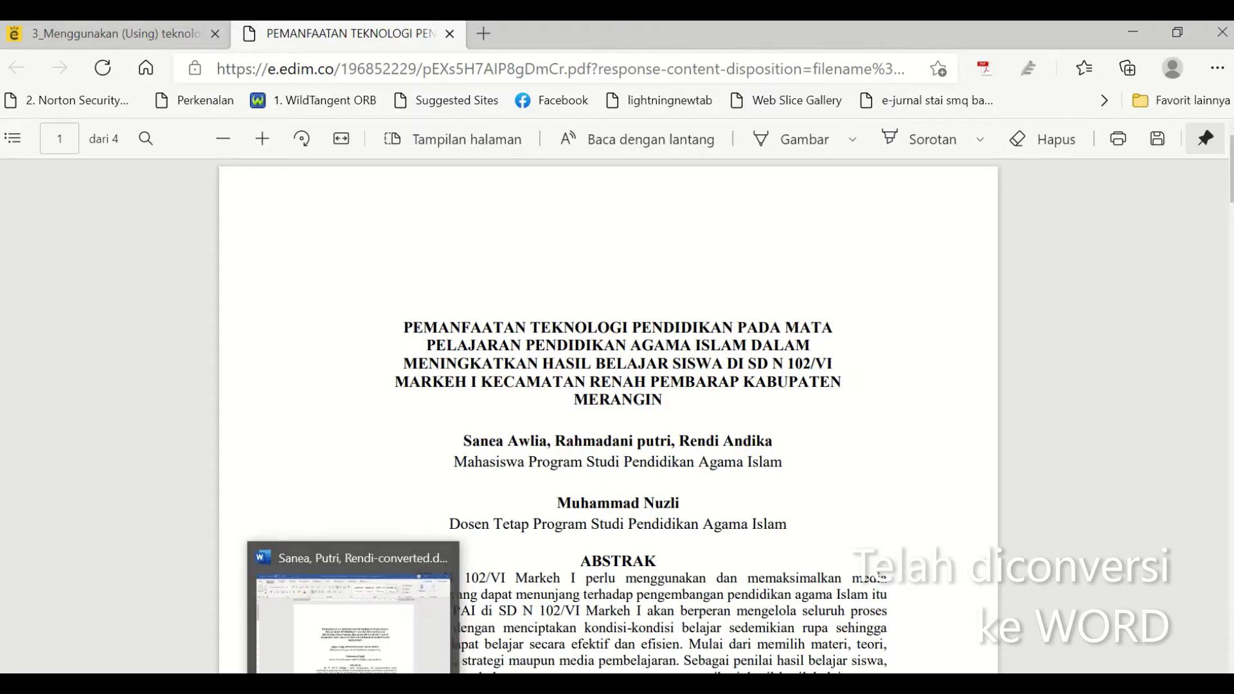
Switch to Word to look over the converted proposal's title and abstract, and return to the PDF in the browser.
click(356, 683)
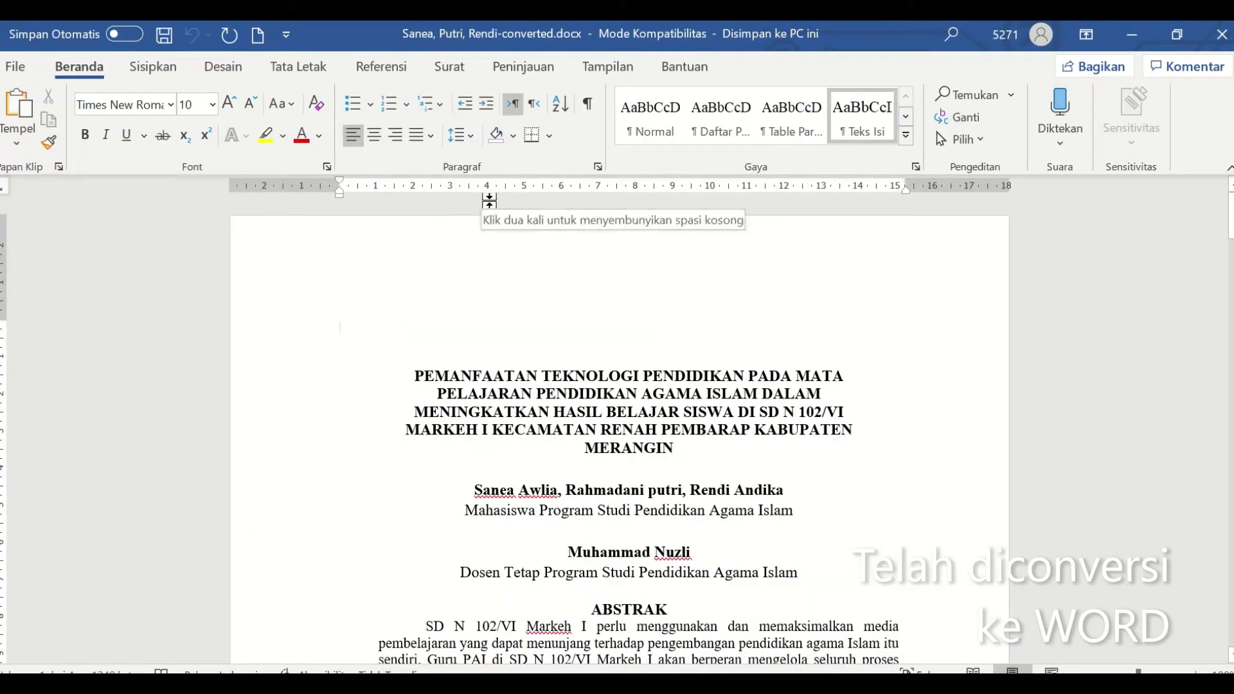
scroll(430, 363, down, 5)
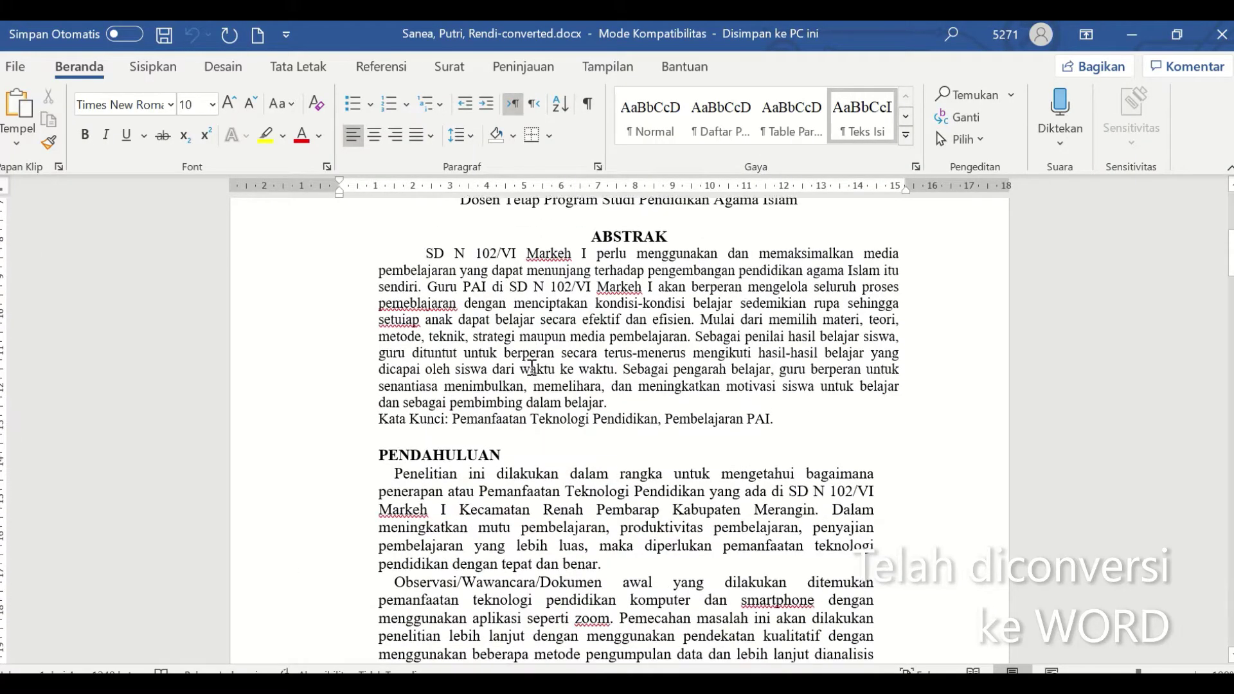
scroll(532, 367, up, 4)
scroll(532, 367, up, 3)
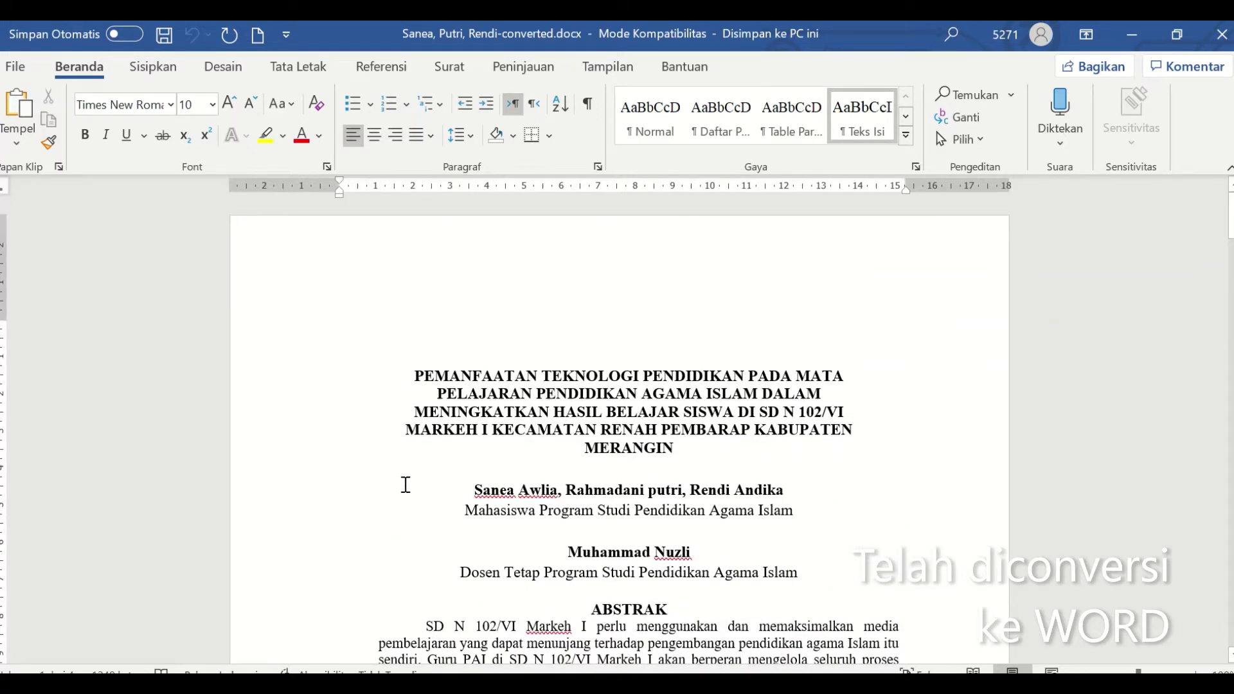
click(404, 504)
click(412, 685)
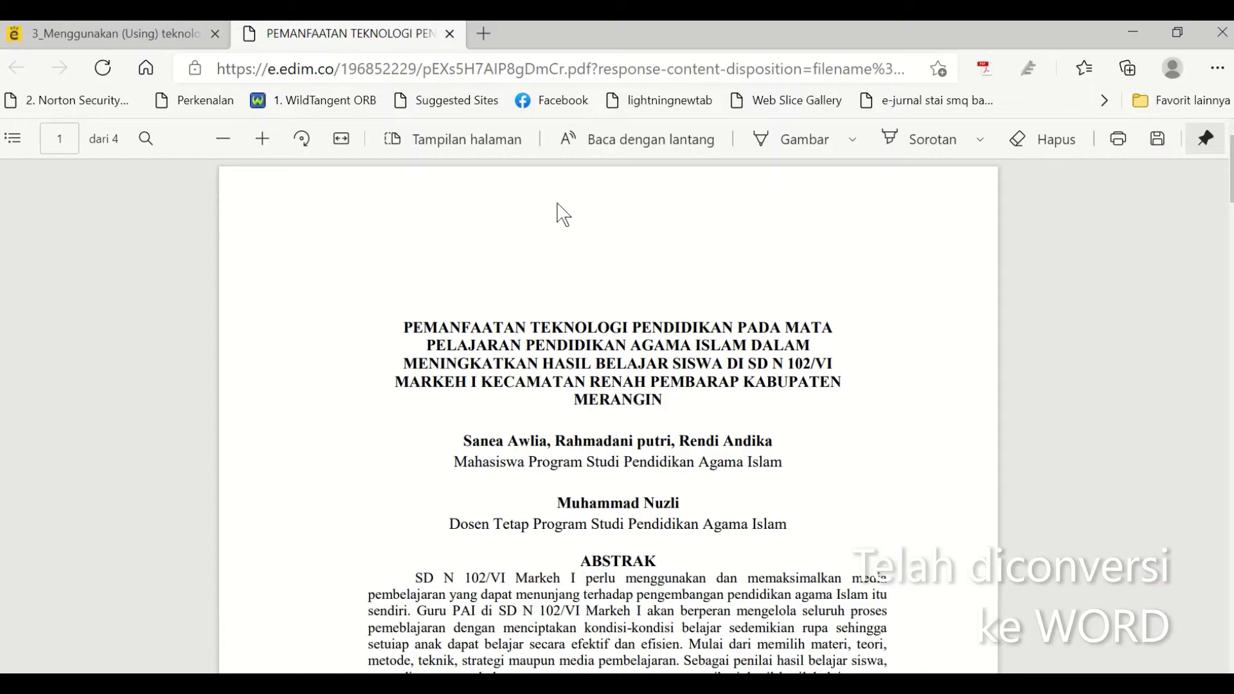
Search the web for "plagiat" in a new tab and open the smallseotools.com Plagiarism Checker.
click(484, 34)
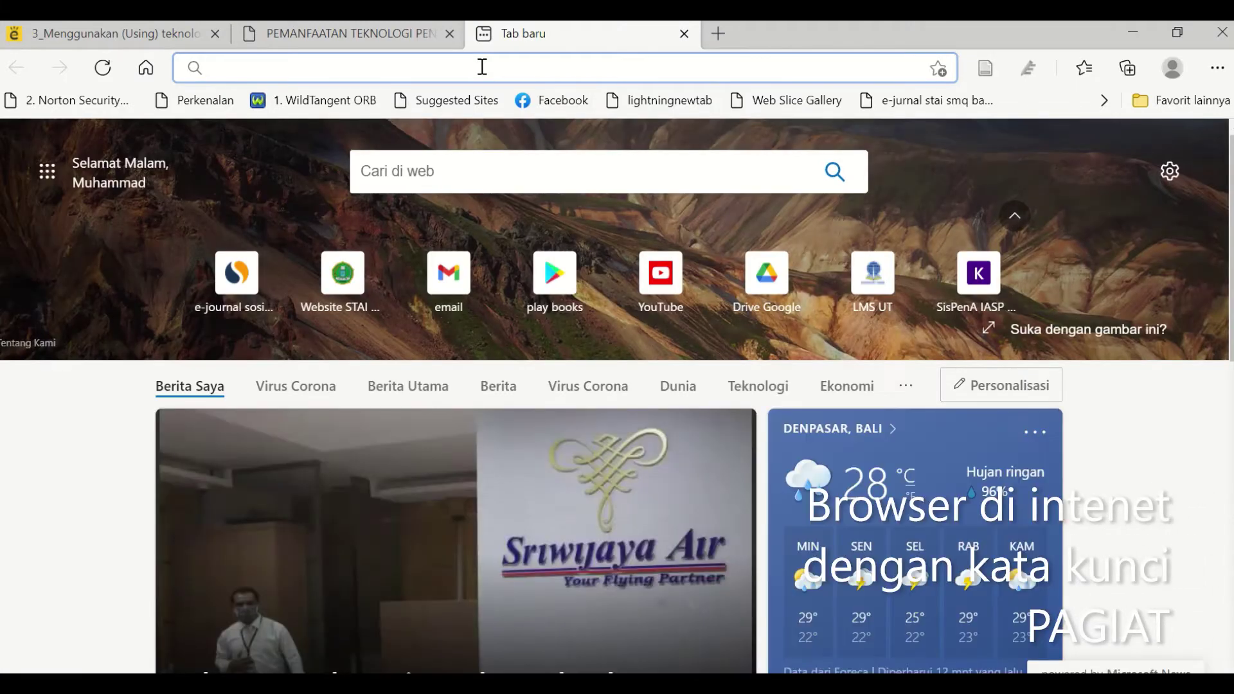
text(plagiat)
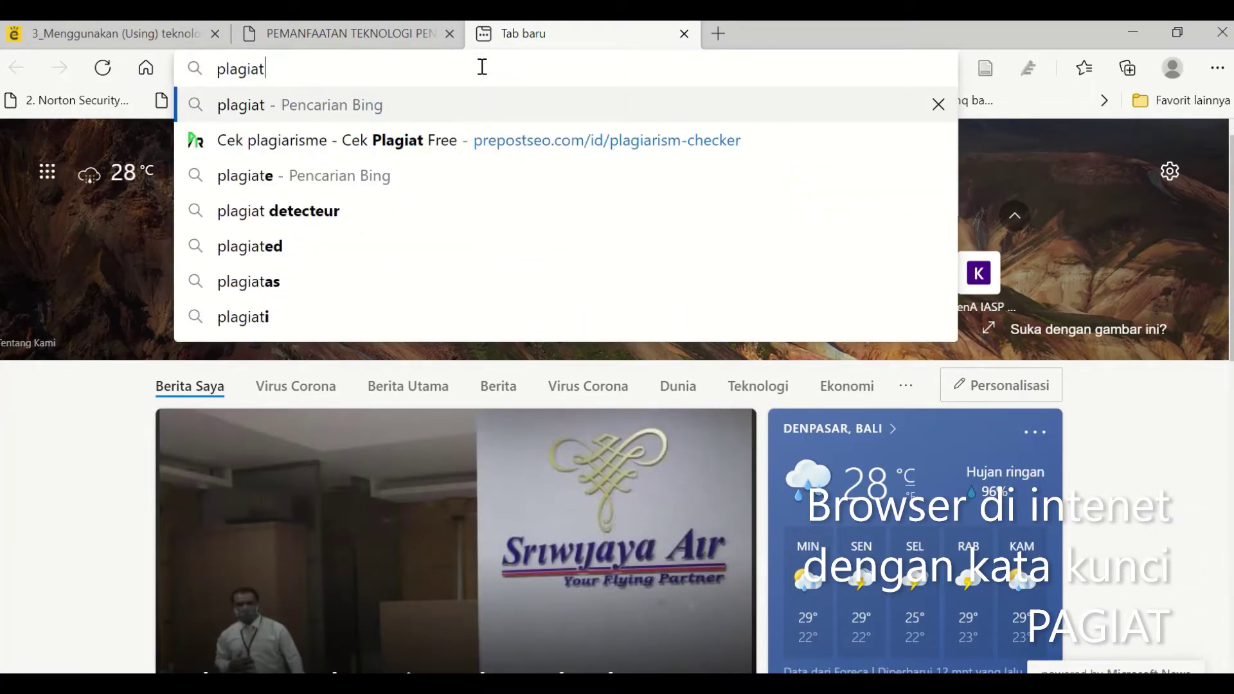
key(Return)
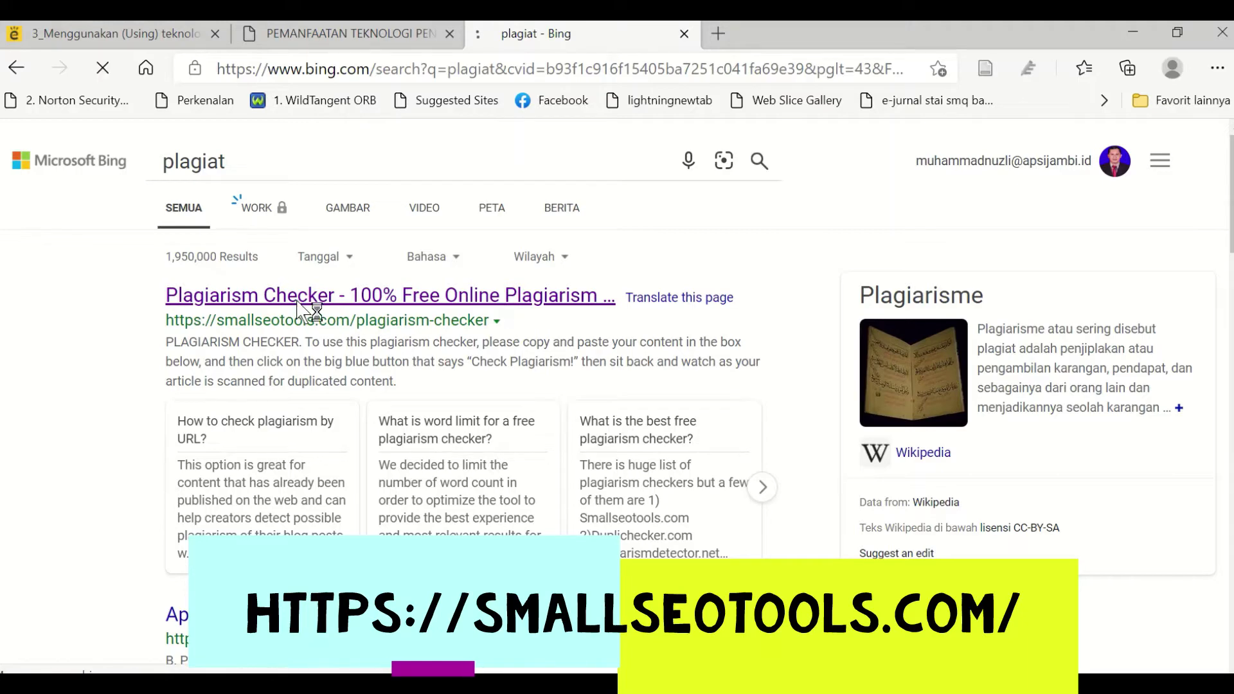
click(298, 297)
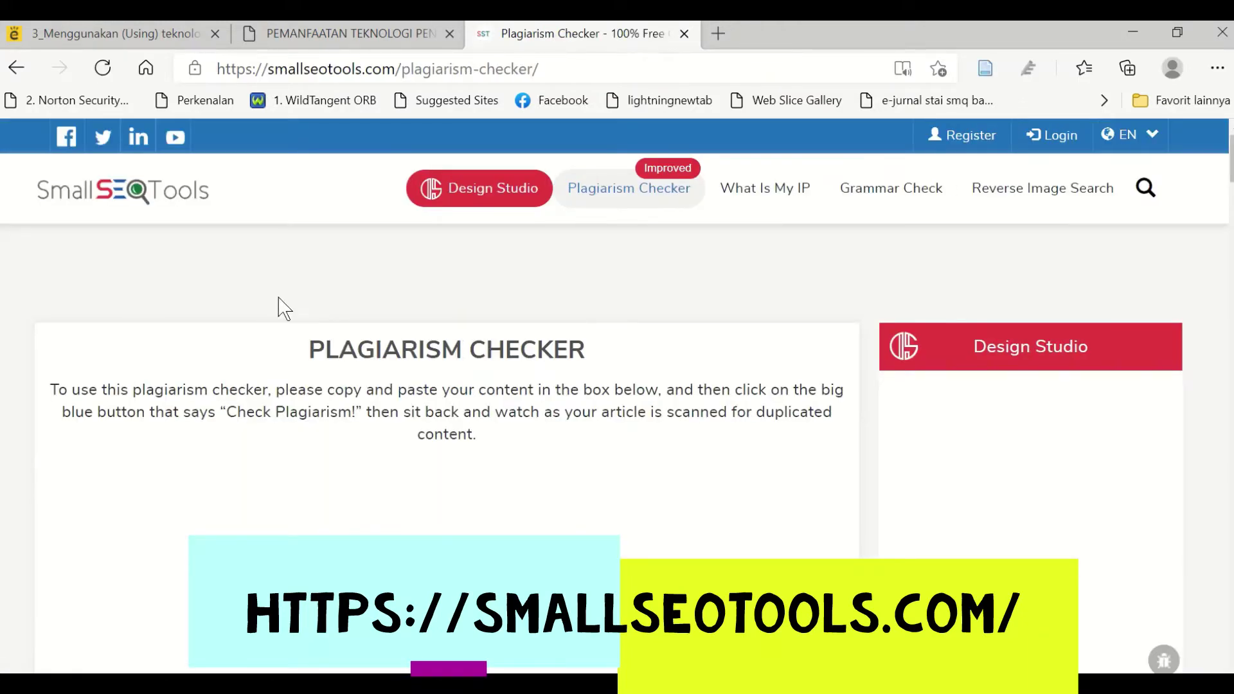
Examine the plagiarism checker's text box, document upload option and word limit per search.
scroll(372, 350, down, 3)
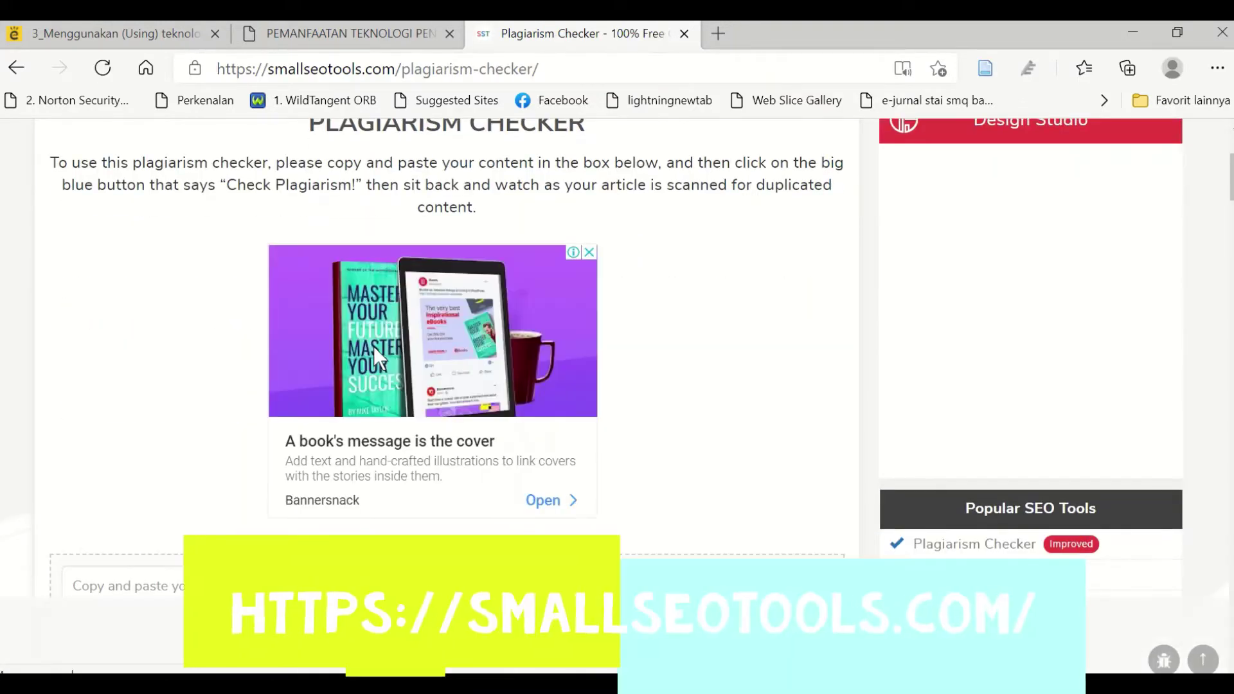
scroll(377, 356, down, 5)
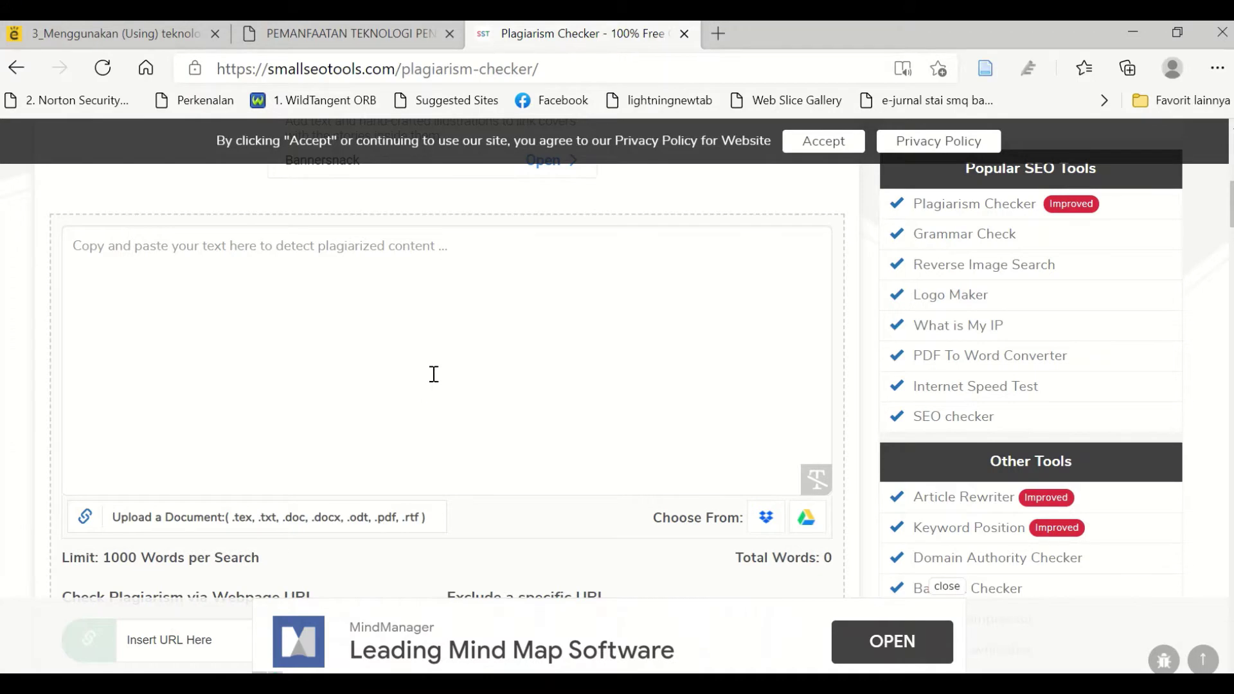
scroll(441, 366, up, 3)
scroll(441, 367, down, 3)
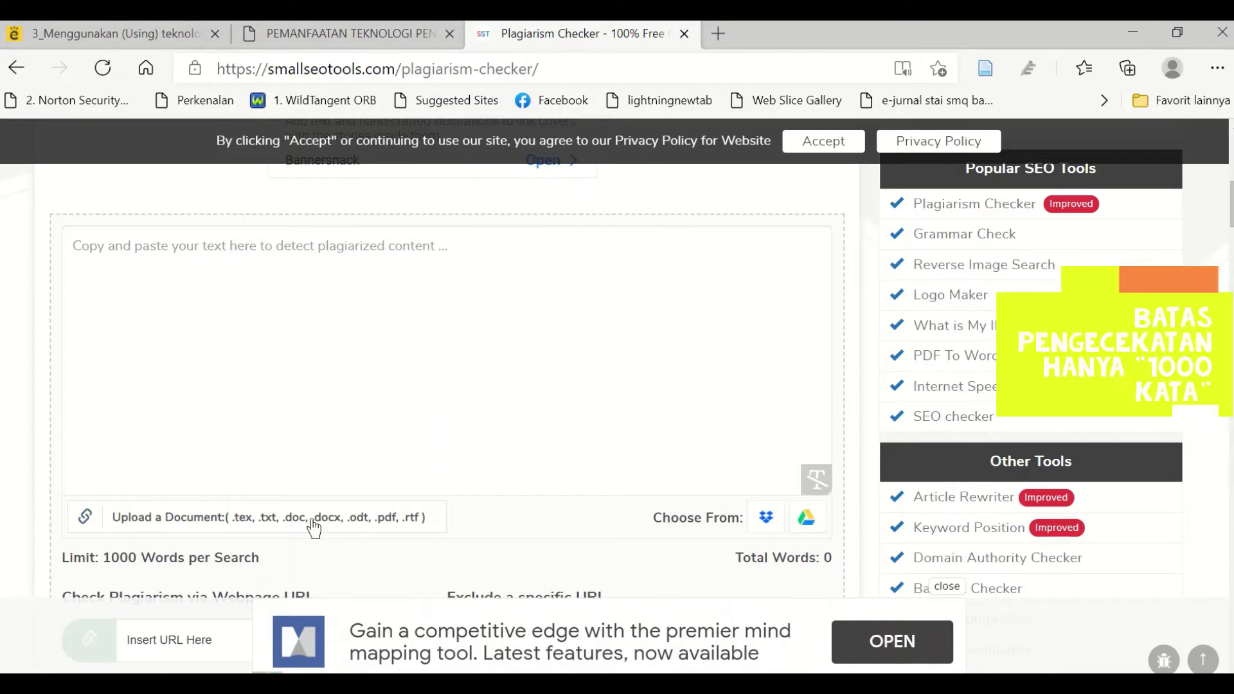
drag(106, 561, 179, 557)
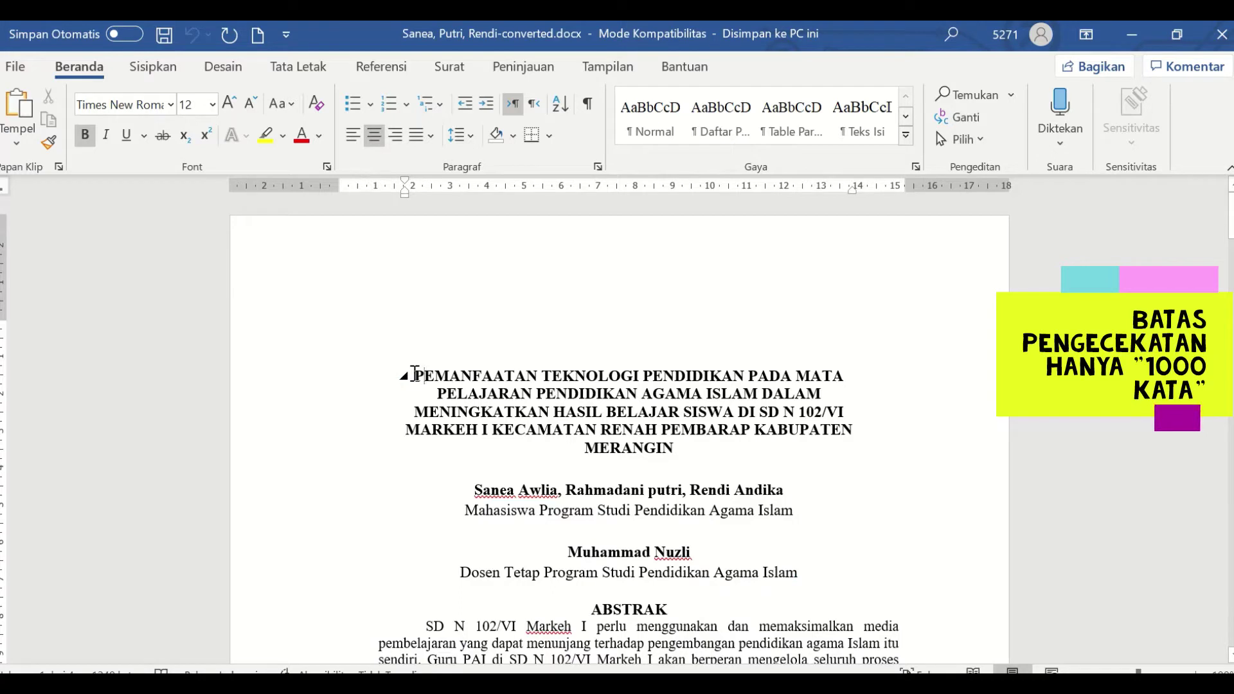
Switch to the converted proposal in Word, take its window out of full screen and widen it with the word count in view.
drag(415, 374, 655, 538)
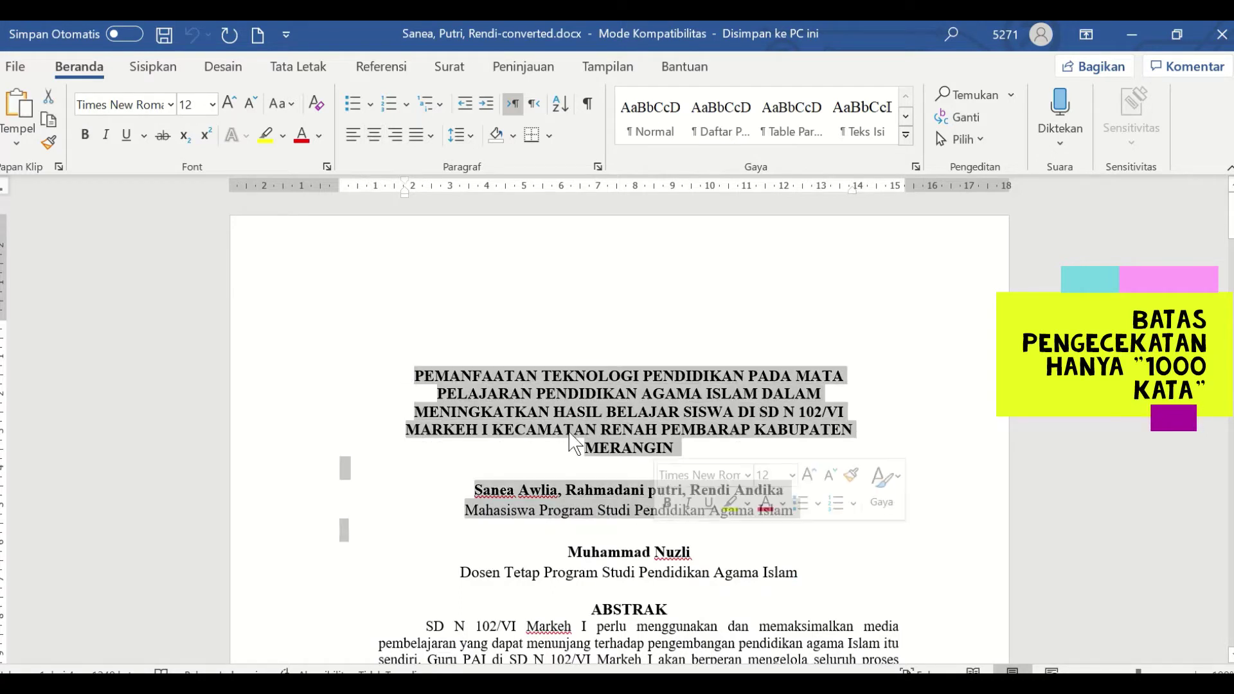
click(554, 412)
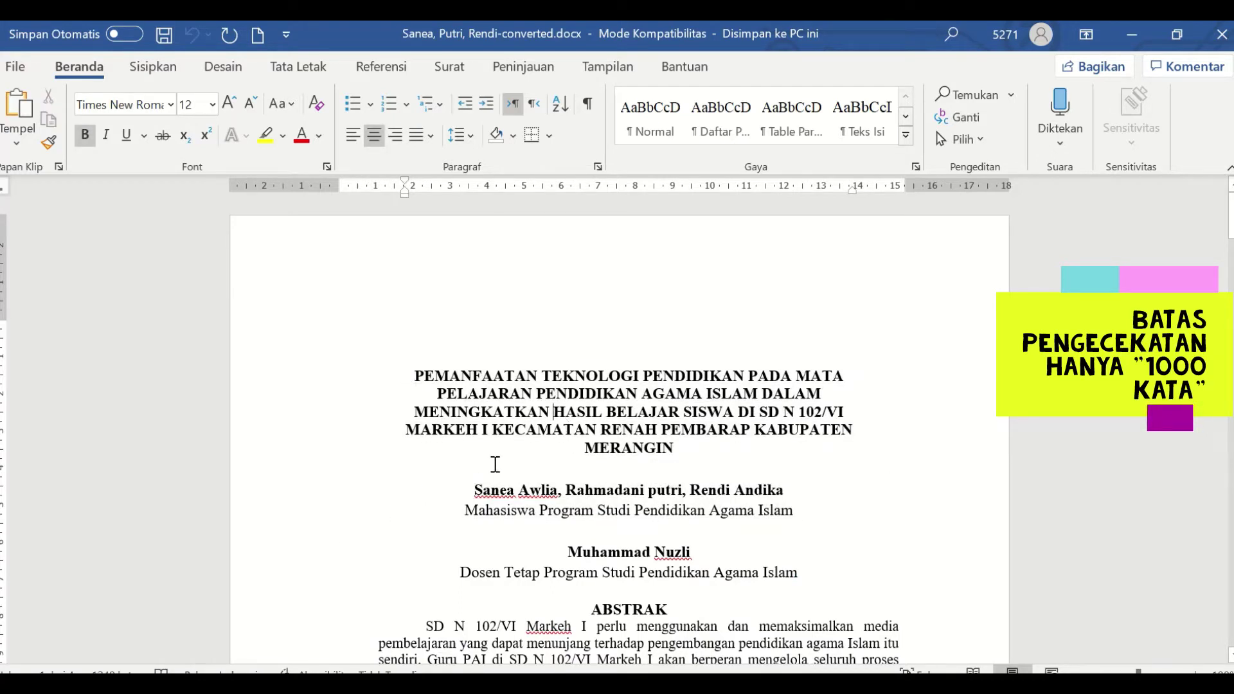
drag(892, 41, 575, 60)
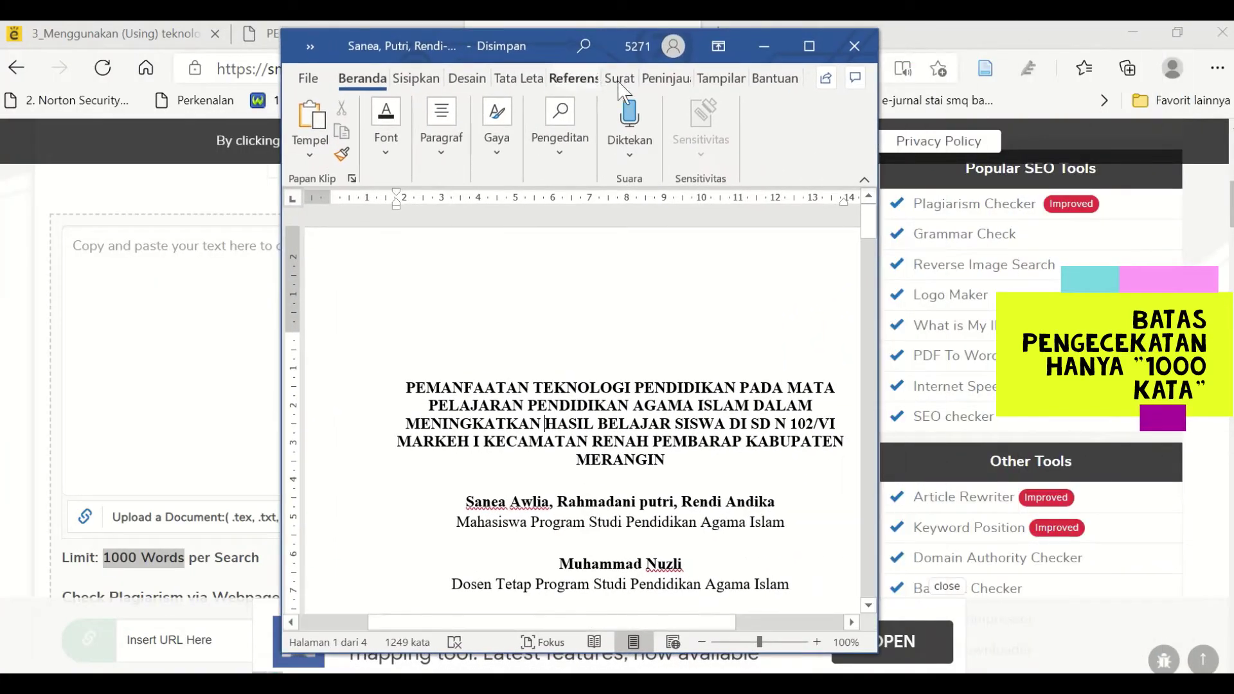
drag(878, 111, 1201, 110)
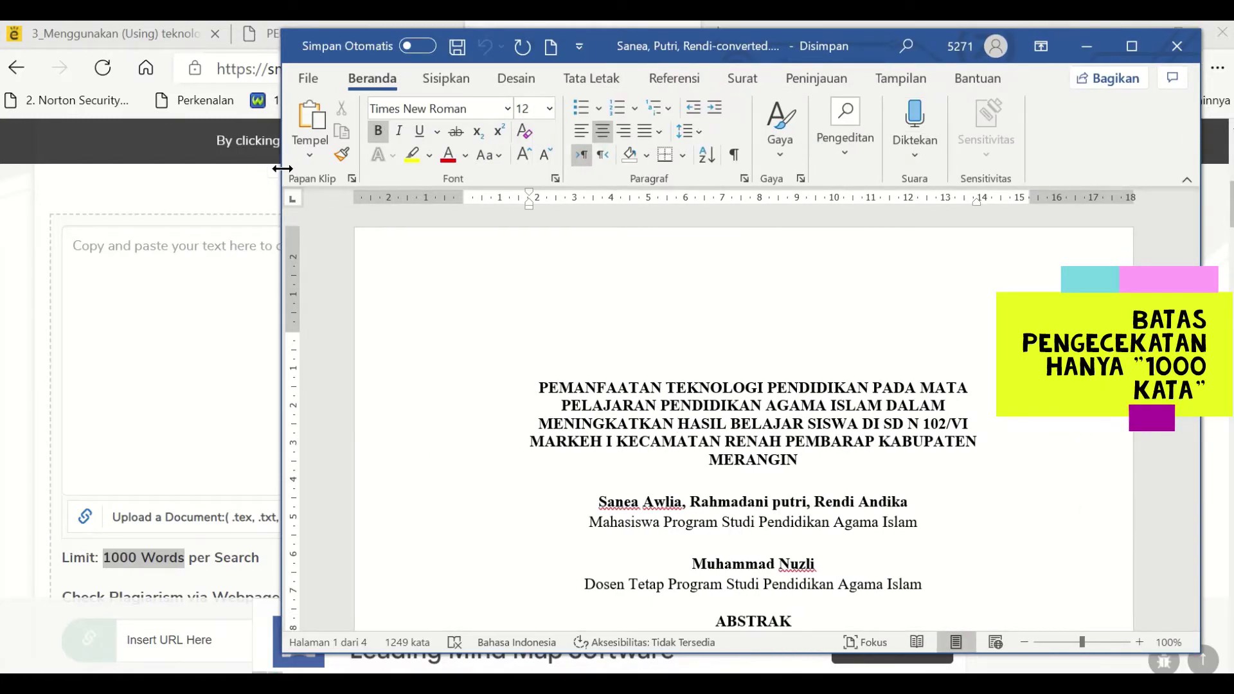
drag(282, 169, 14, 216)
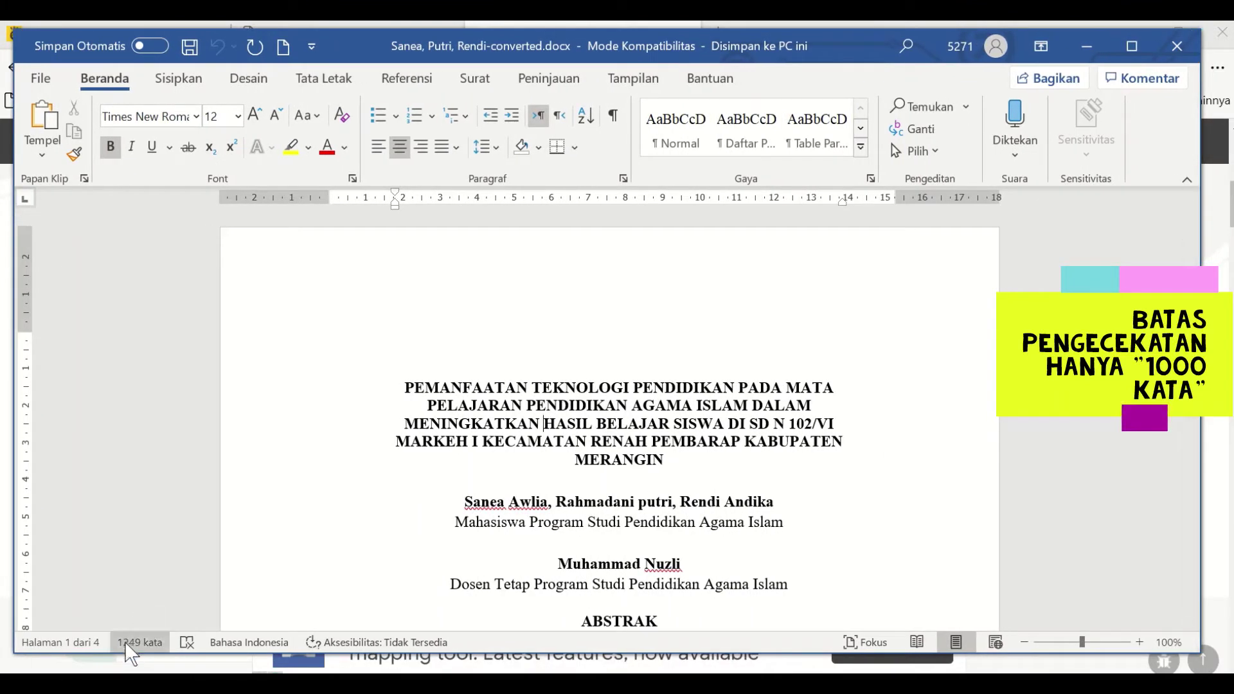
Delete the ABSTRAK section from its heading through the "Kata Kunci" line.
click(405, 388)
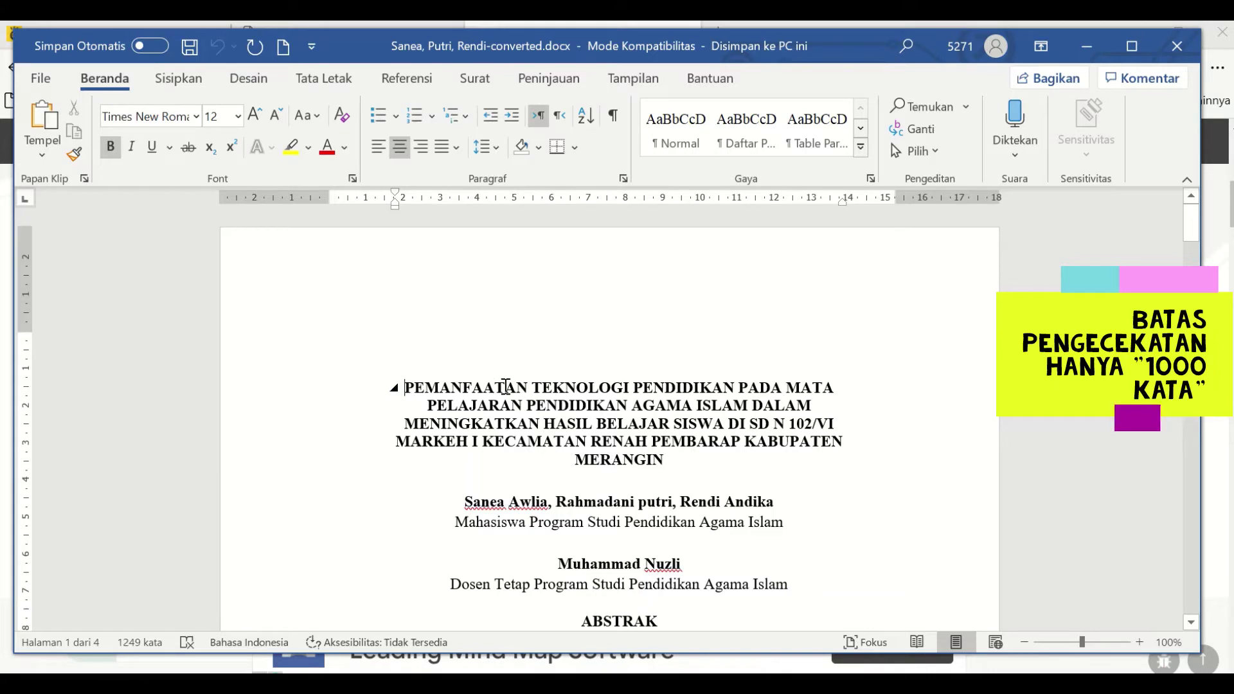
scroll(572, 367, down, 5)
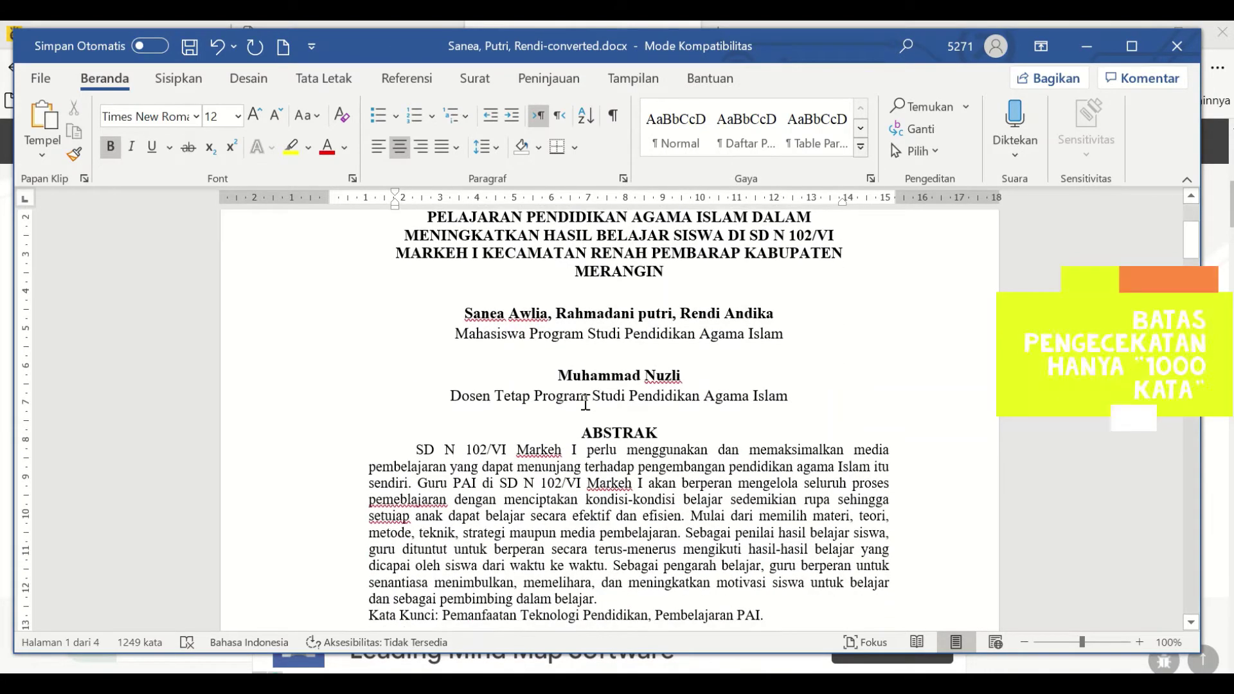
scroll(586, 403, down, 2)
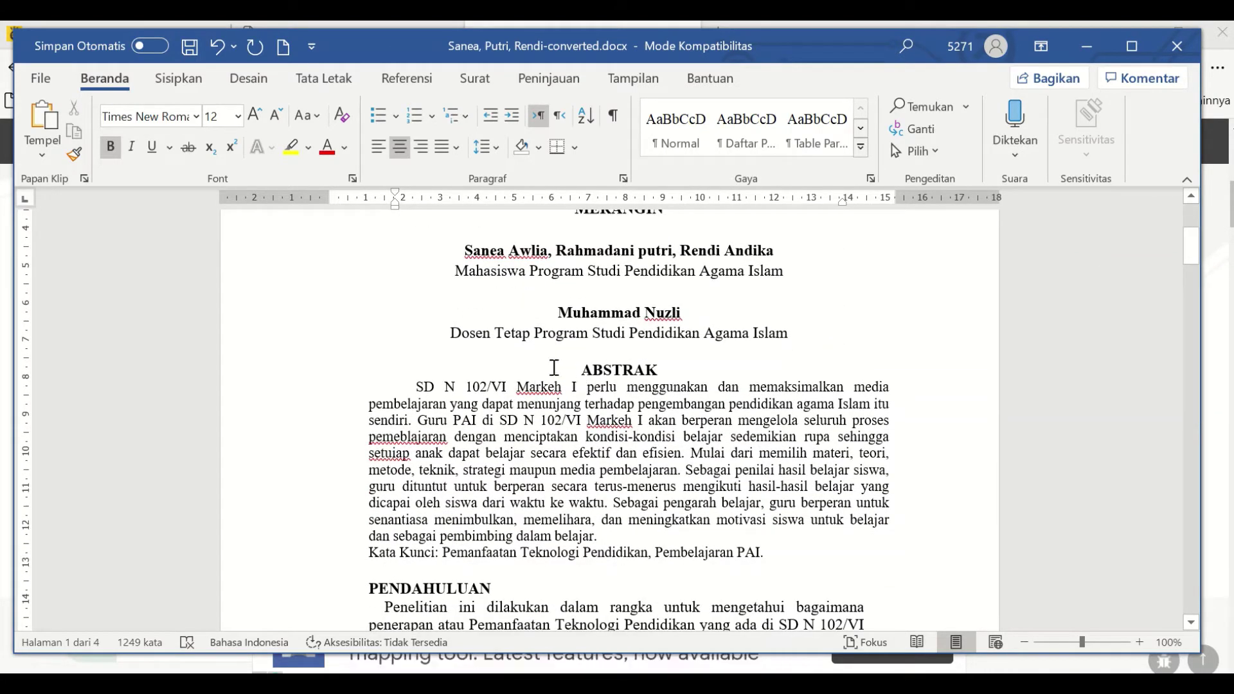
drag(299, 378, 451, 554)
drag(685, 544, 745, 562)
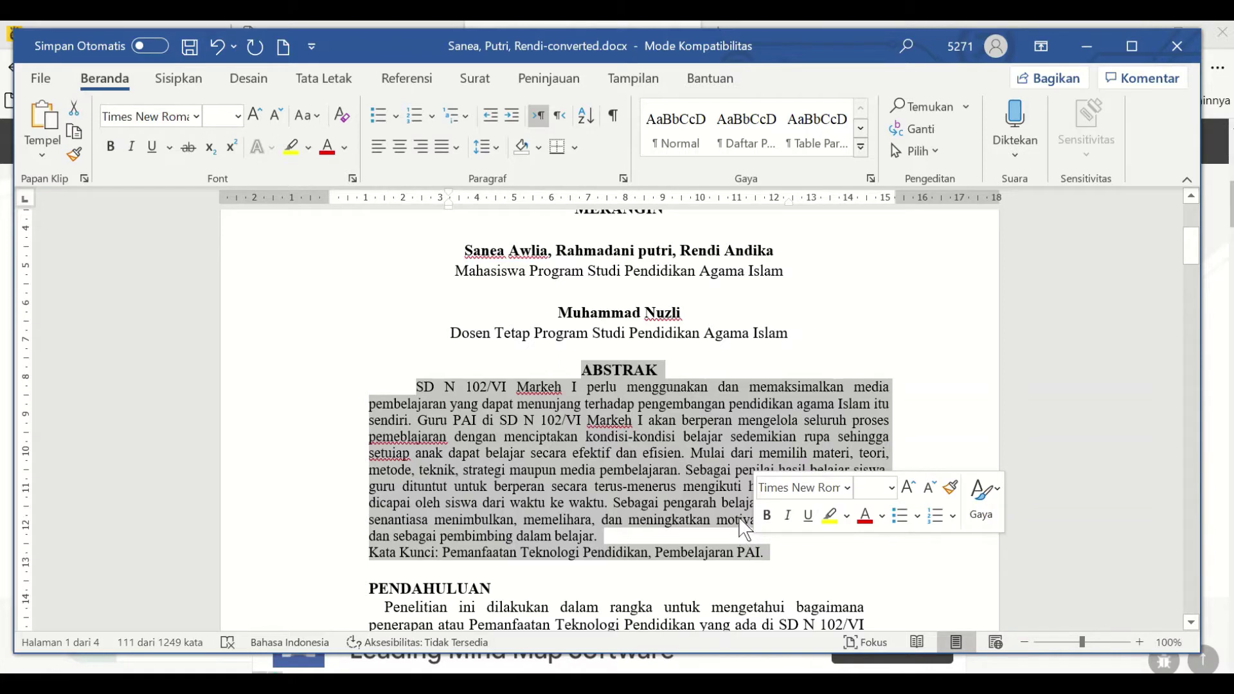
key(Delete)
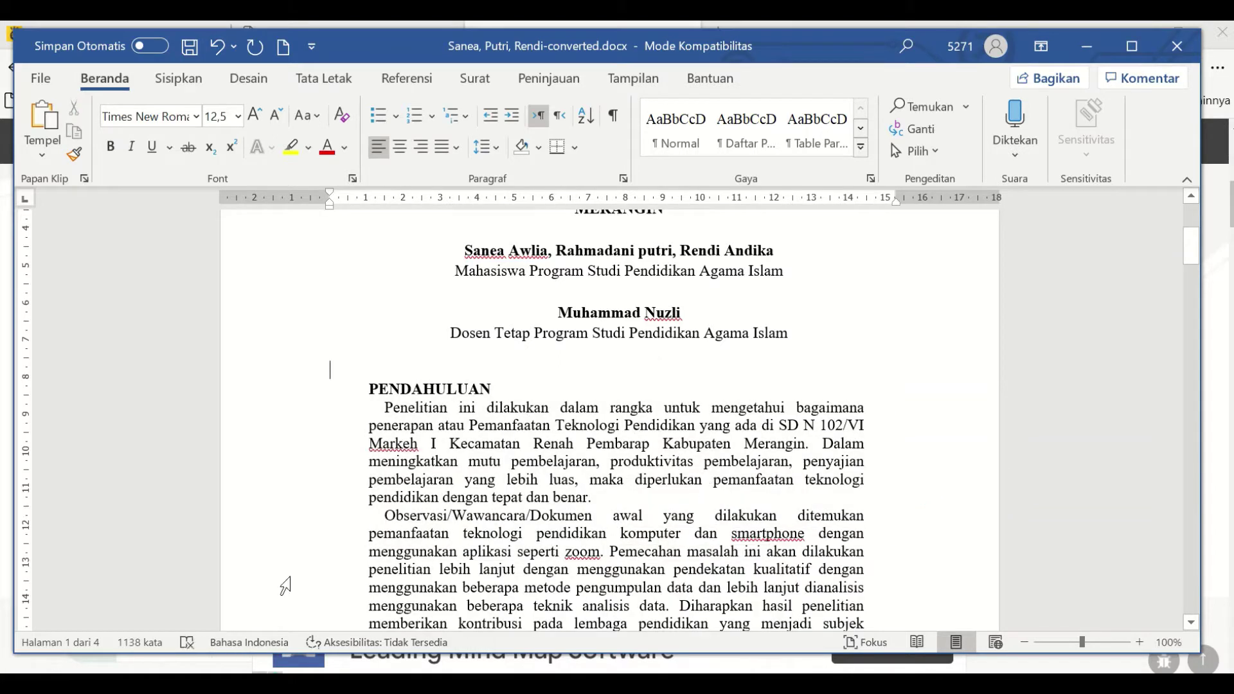
click(616, 479)
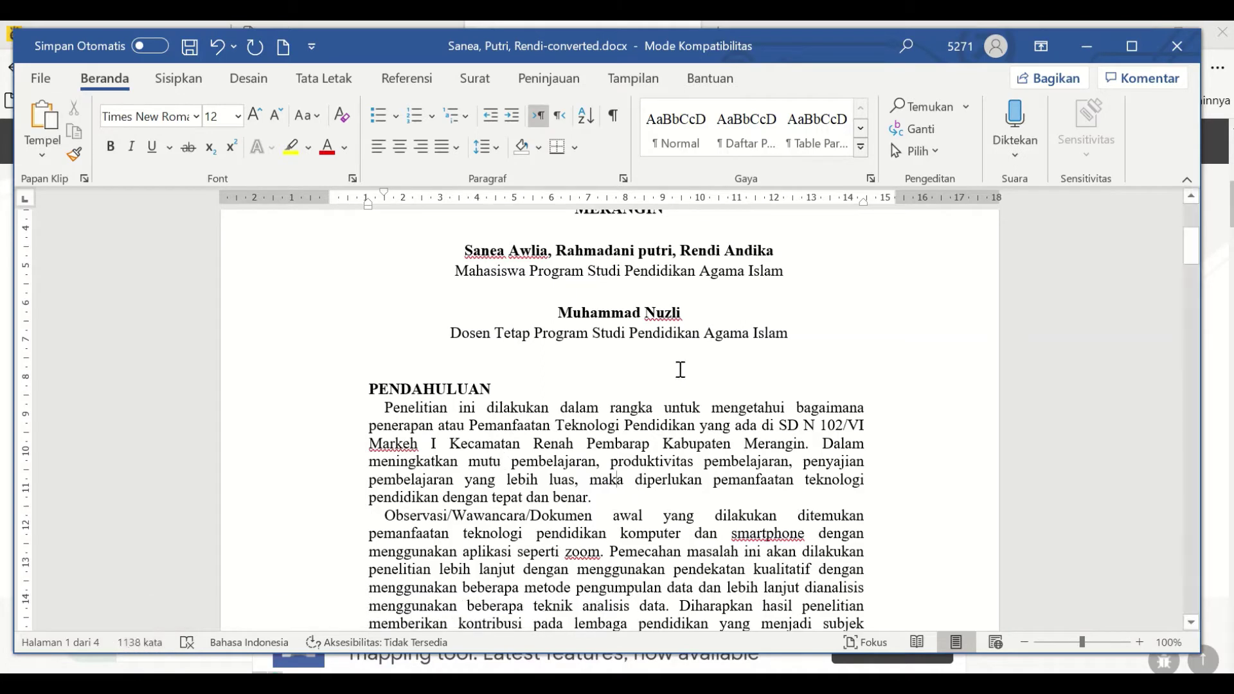
Copy the text from the title through the Dokumentasi paragraph that ends just above "Teknik Analisis Data", staying under 1000 words.
scroll(607, 364, up, 3)
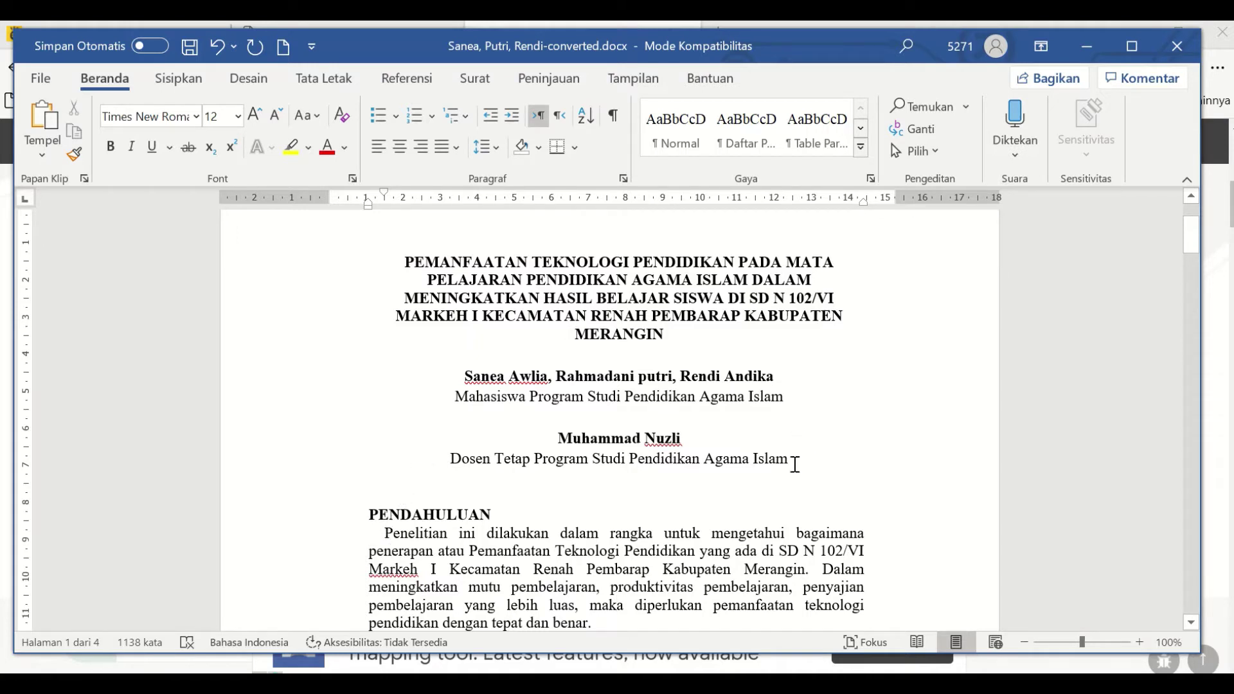
drag(795, 464, 398, 268)
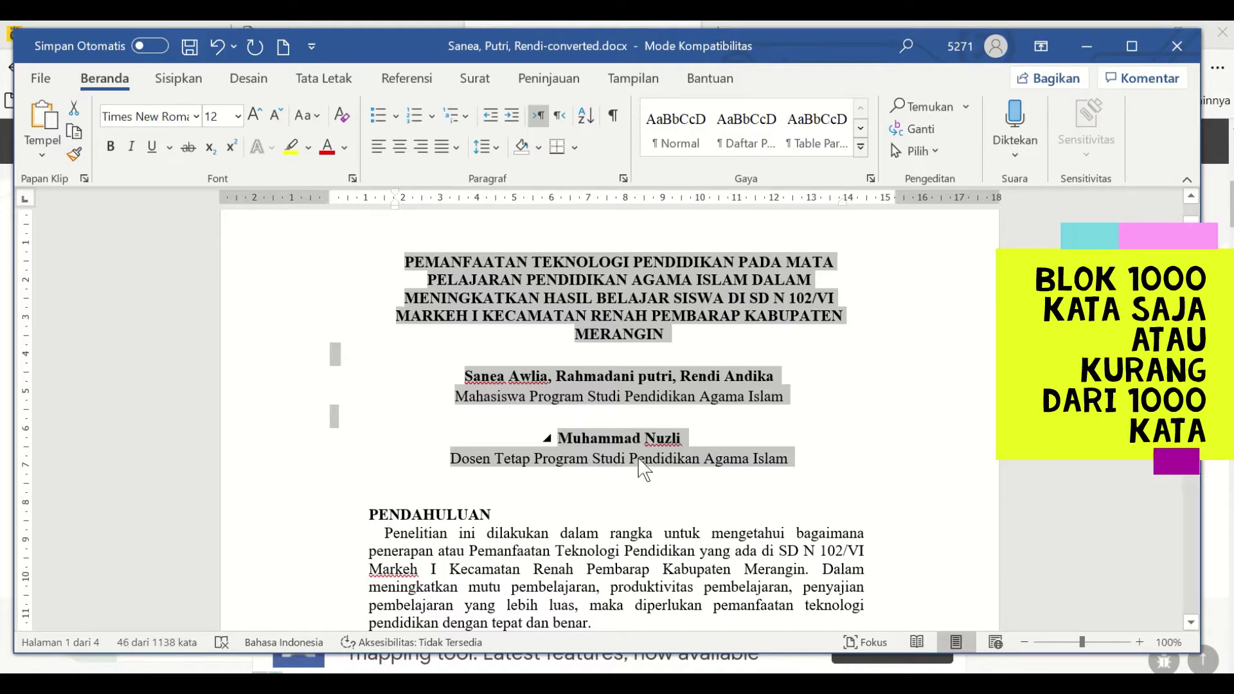
click(617, 397)
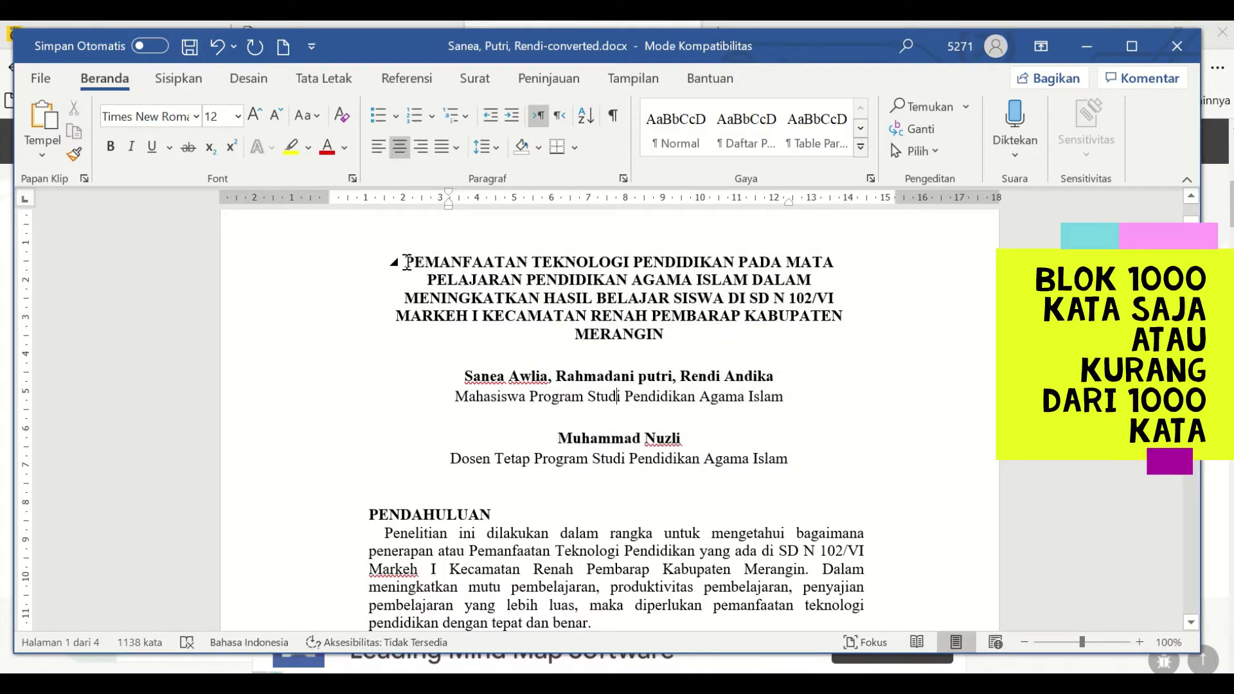
drag(406, 263, 883, 477)
click(732, 275)
scroll(752, 277, up, 10)
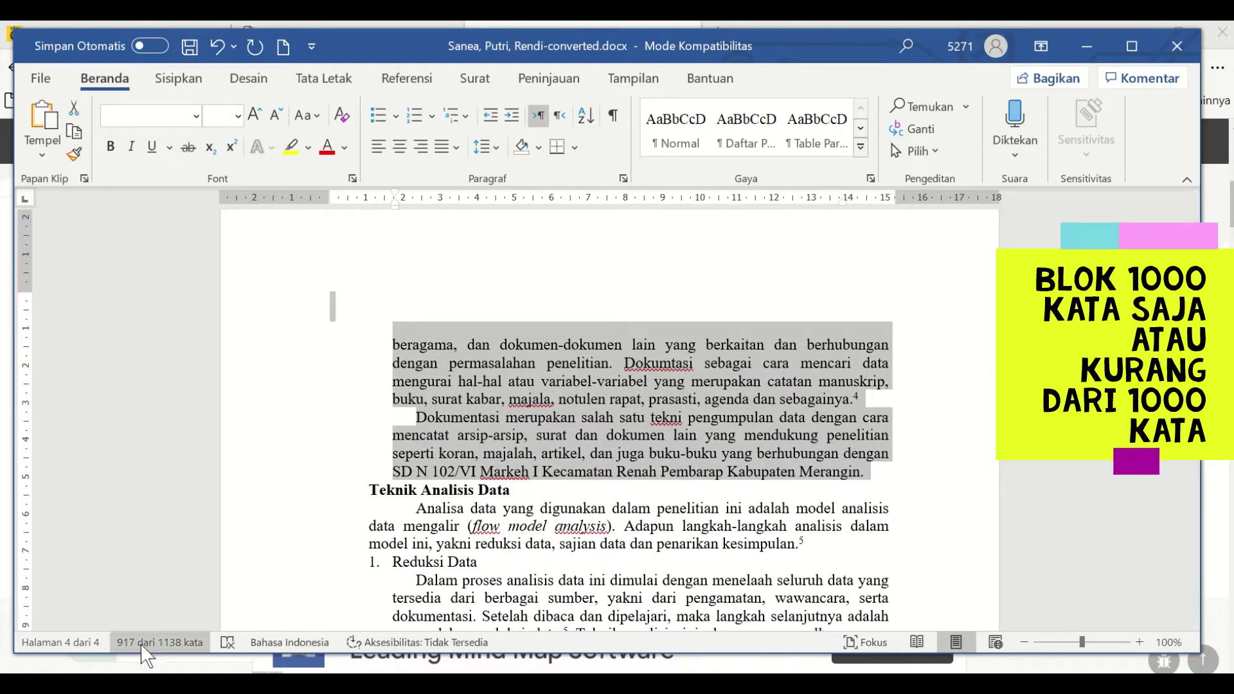
right_click(598, 370)
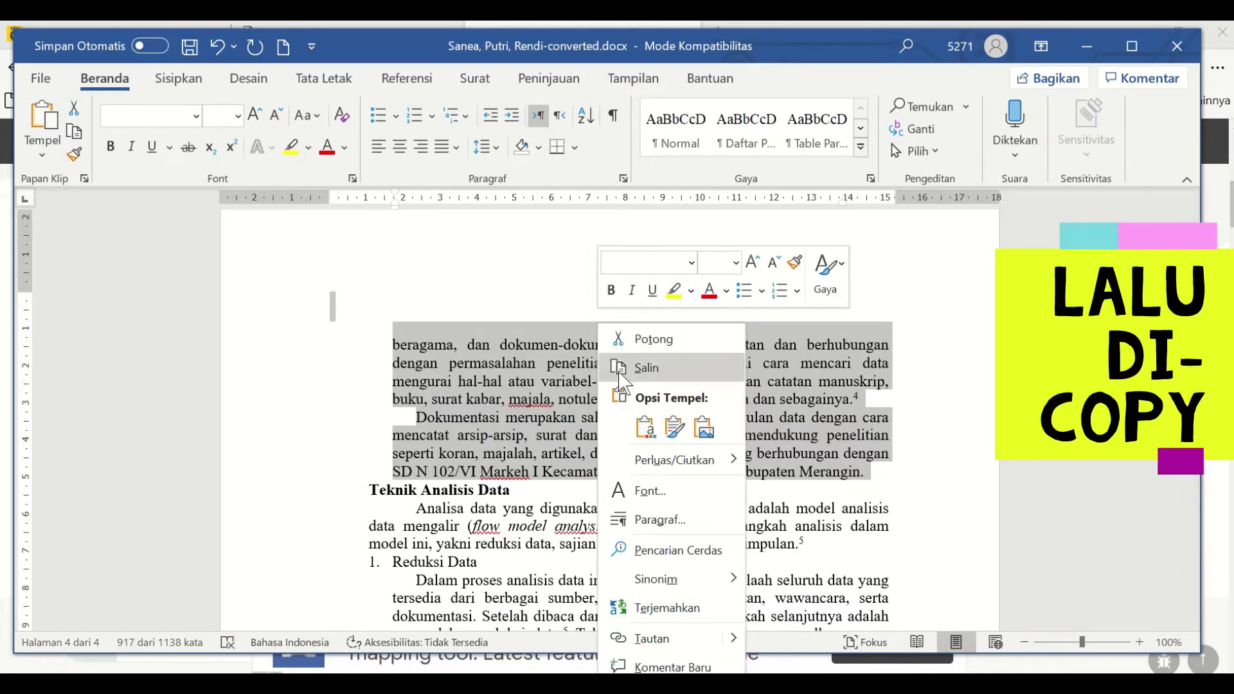
click(629, 369)
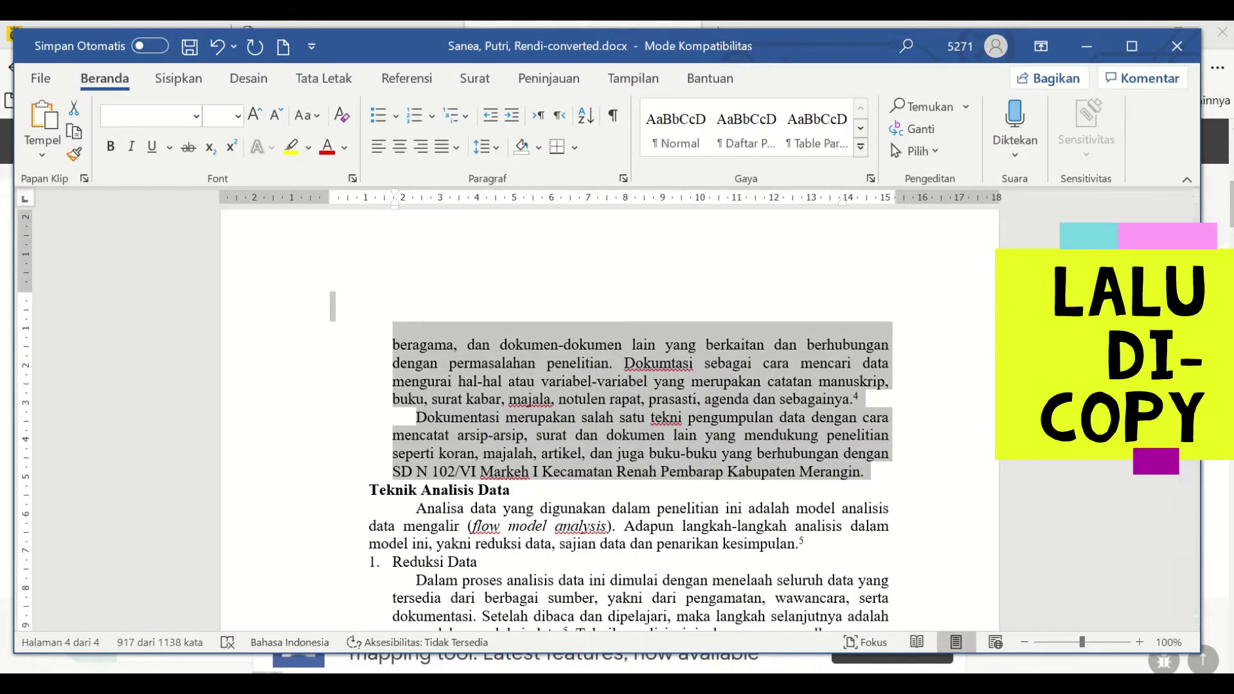
click(630, 364)
Switch to the plagiarism checker in the browser, paste the copied proposal text into its text box and check the total word count.
key(alt+Tab)
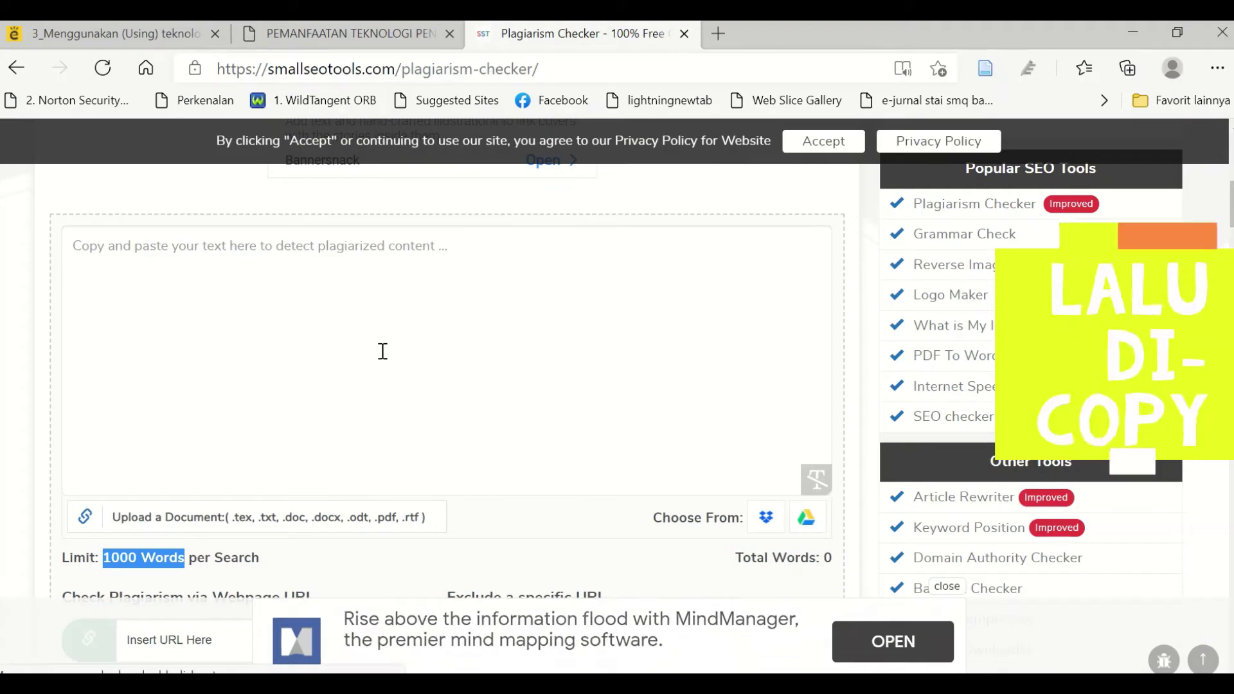
right_click(260, 268)
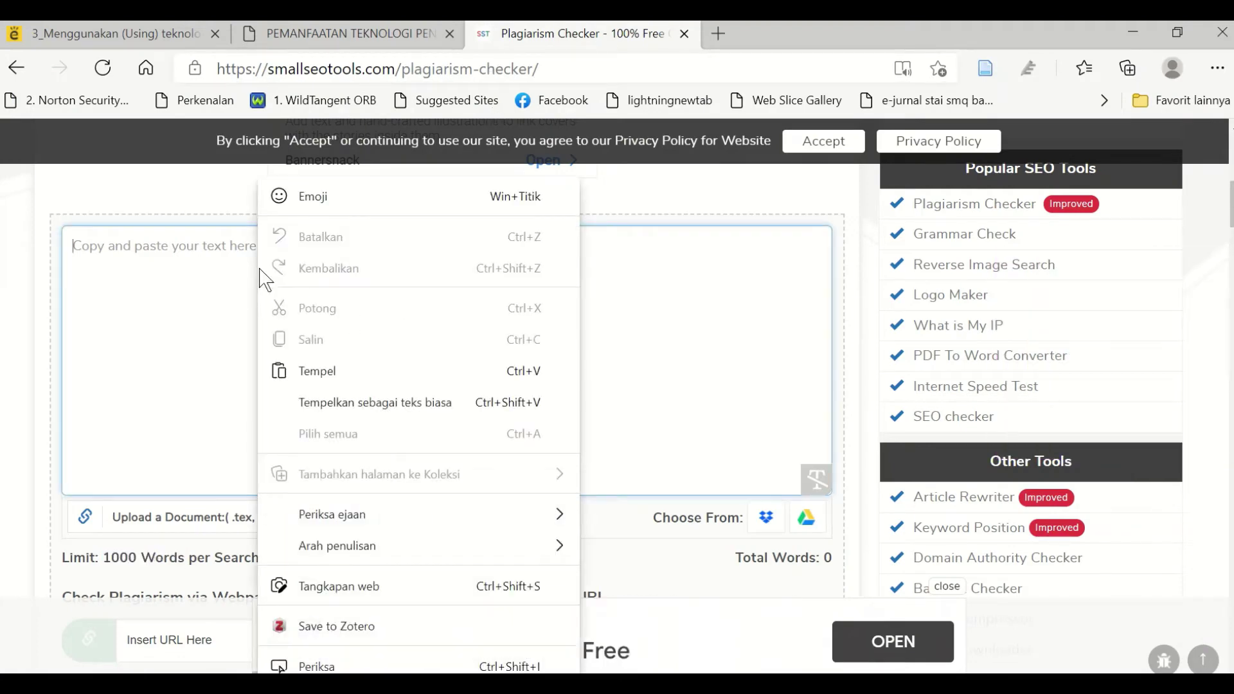
click(312, 375)
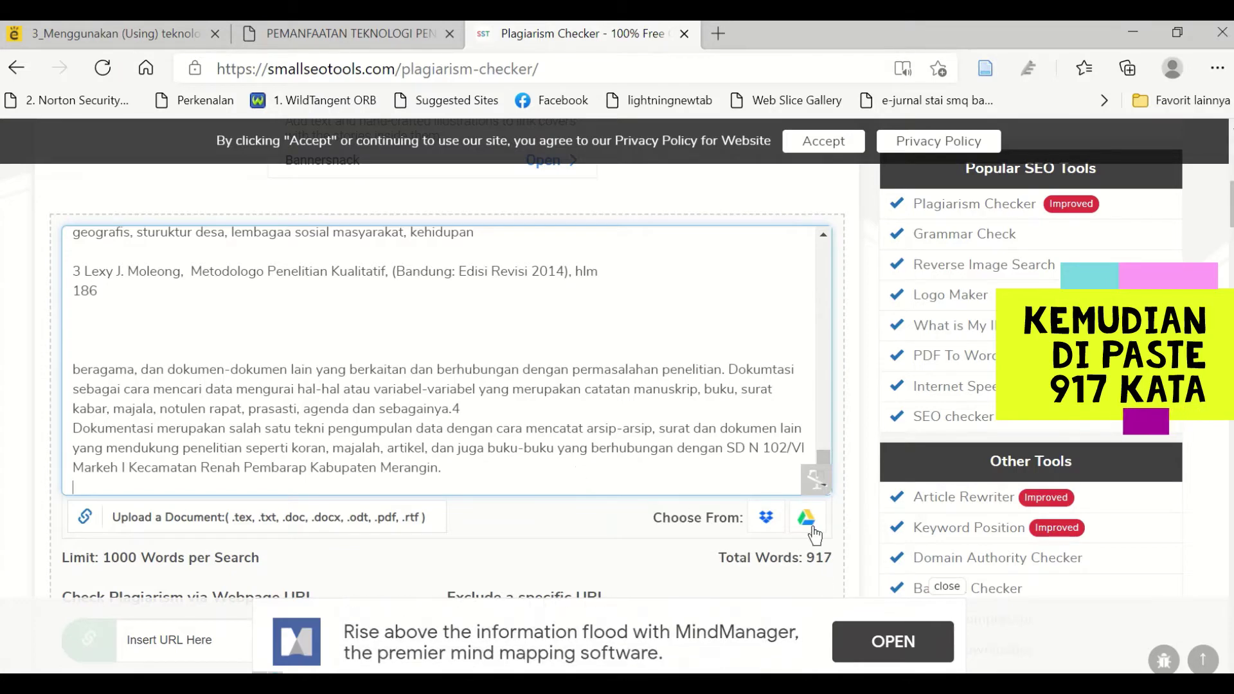
mouse_move(809, 558)
mouse_down()
mouse_move(840, 565)
mouse_move(828, 560)
mouse_up()
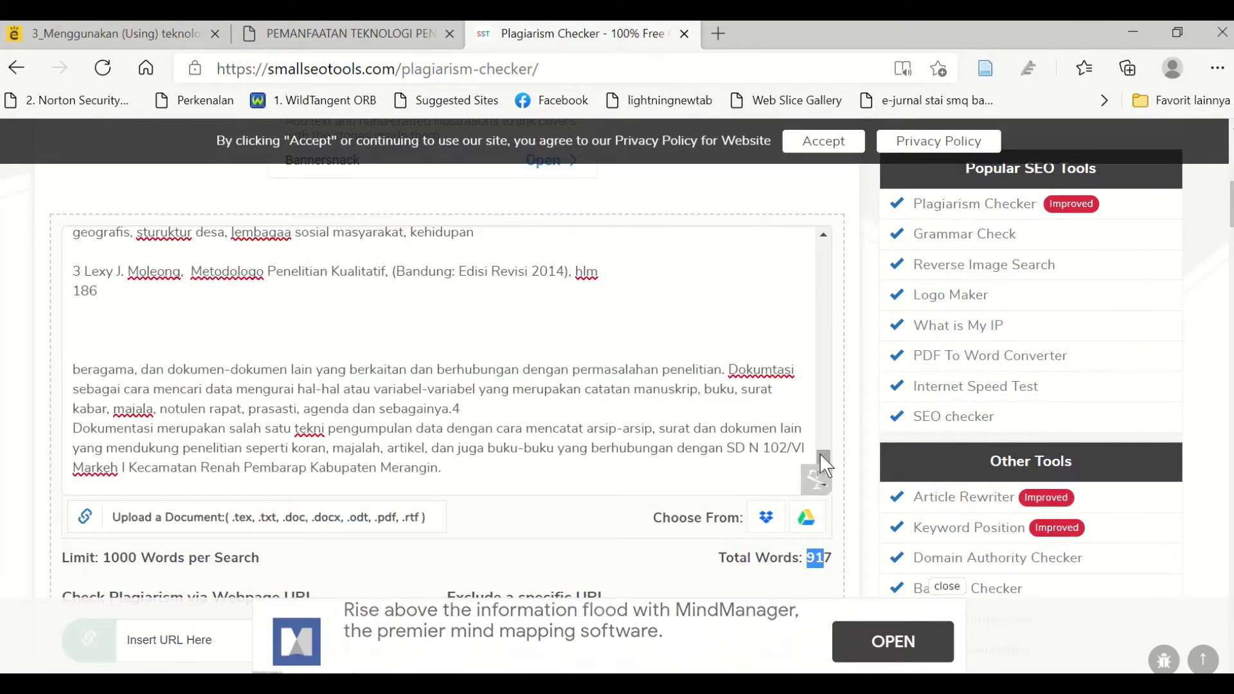
drag(820, 453, 782, 457)
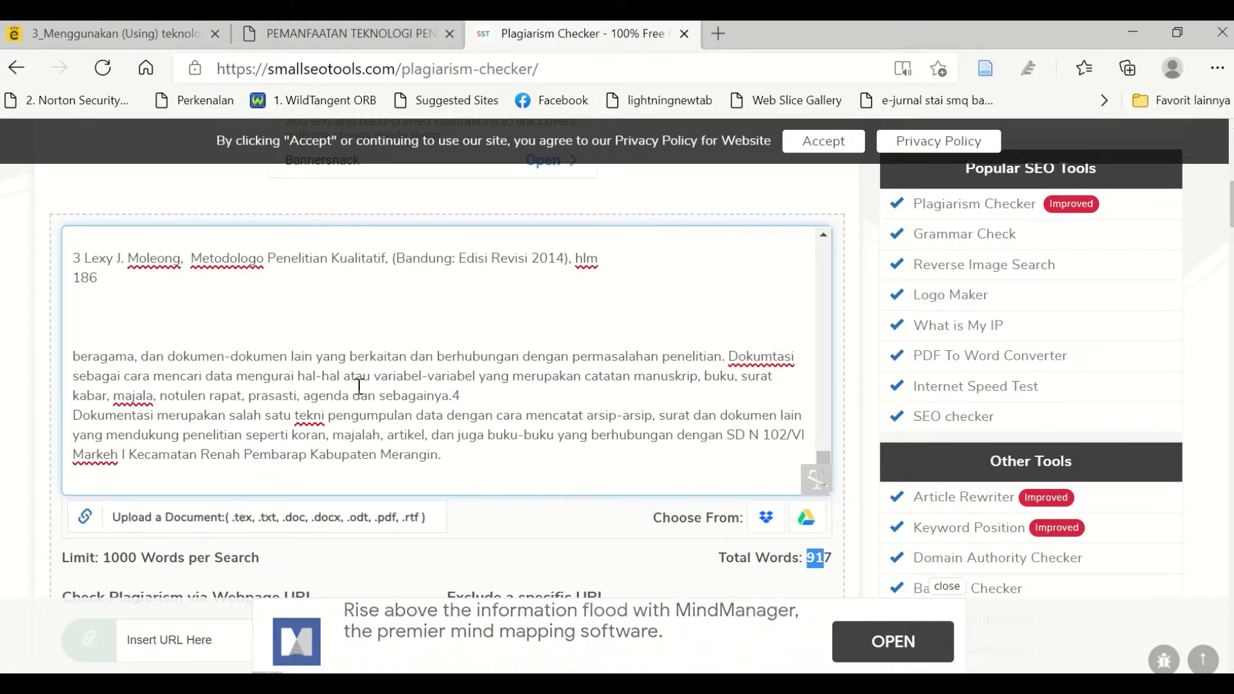
Tick the "Saya bukan robot" reCAPTCHA below the text box and start the plagiarism check.
scroll(358, 385, down, 2)
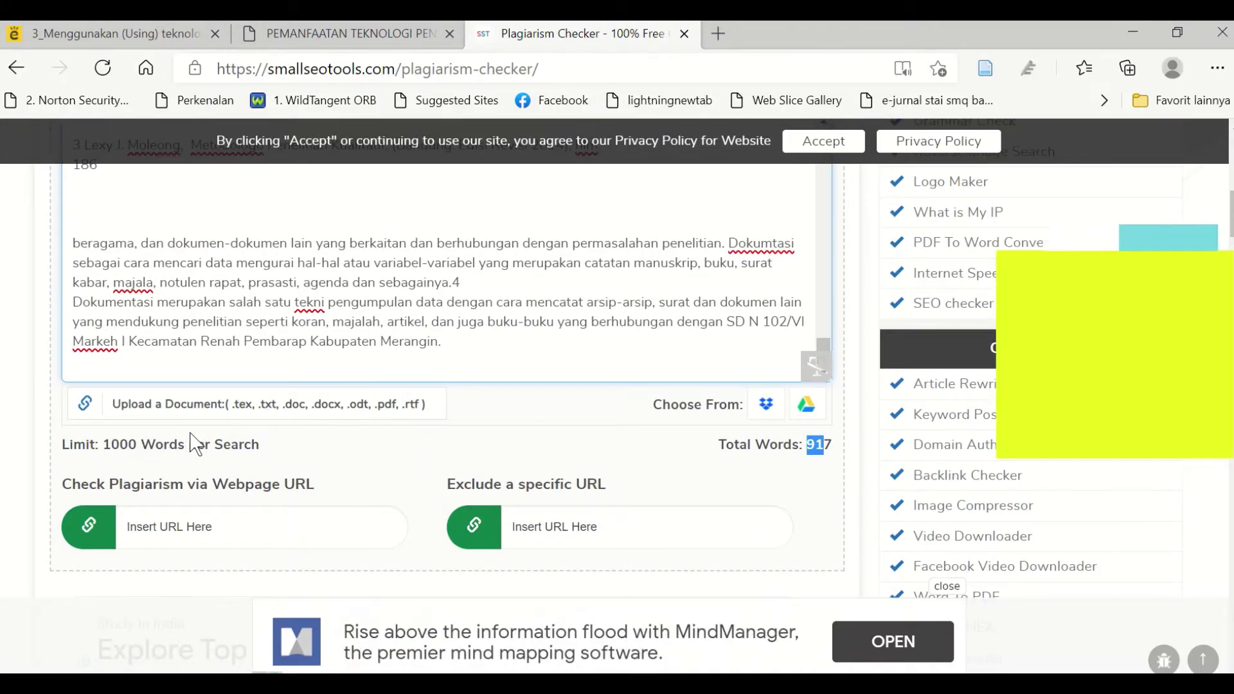
scroll(195, 433, down, 2)
scroll(194, 433, down, 6)
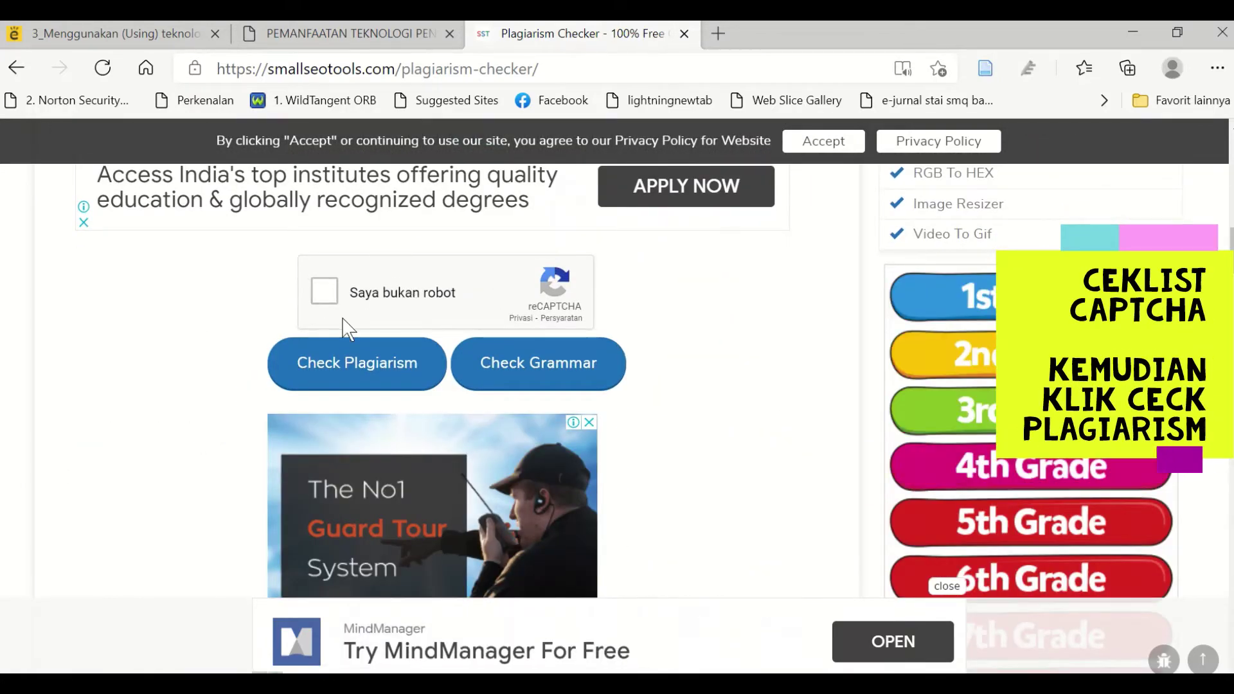
click(325, 291)
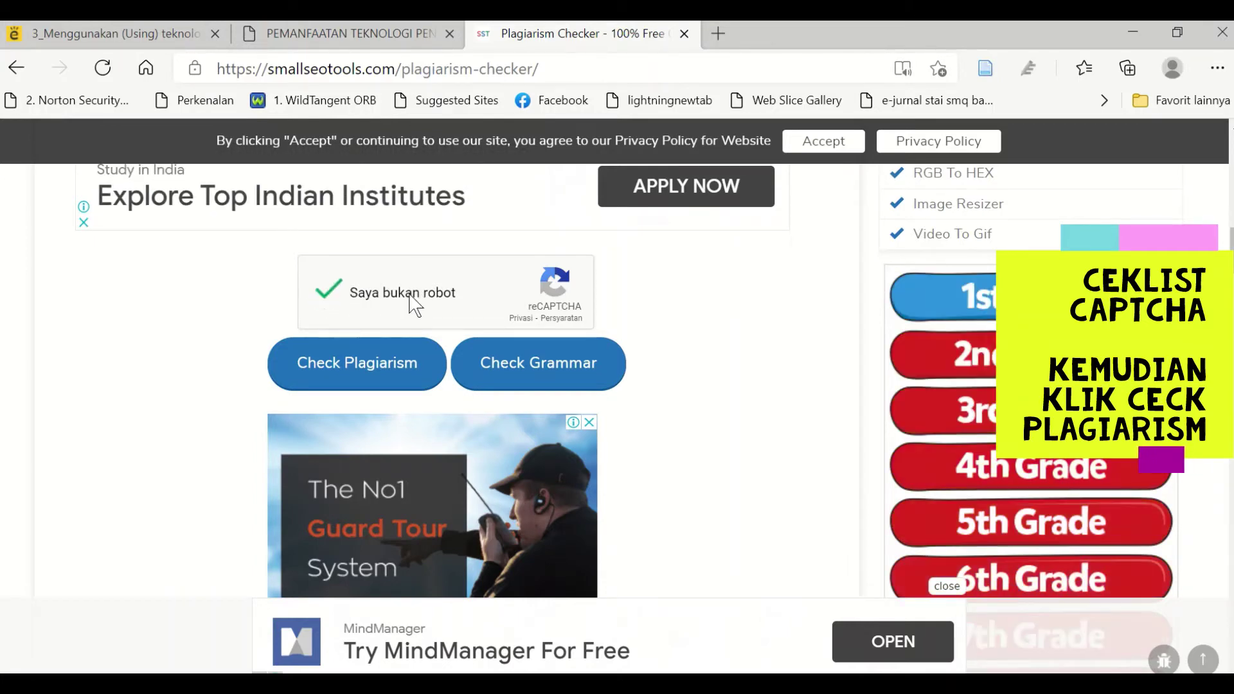
click(352, 376)
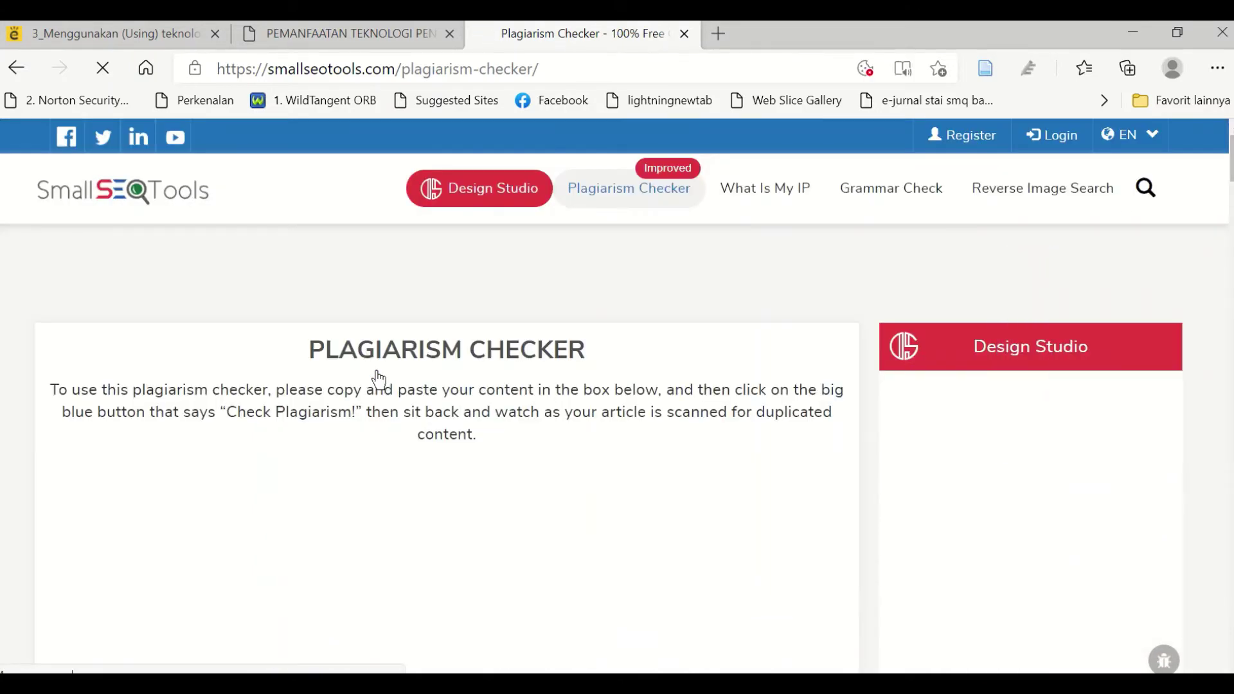
Examine the Results section's progress, plagiarism and unique percentages and sentence-wise list until the check completes.
scroll(380, 360, down, 5)
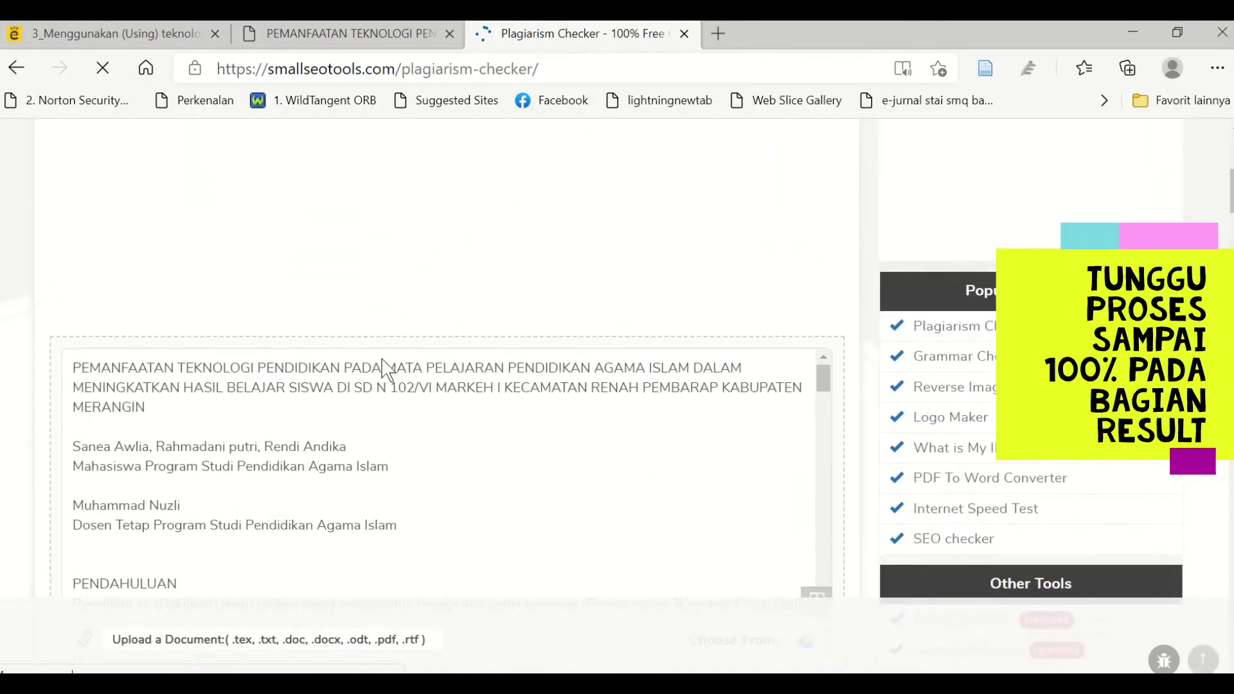
scroll(381, 360, down, 12)
scroll(380, 361, down, 2)
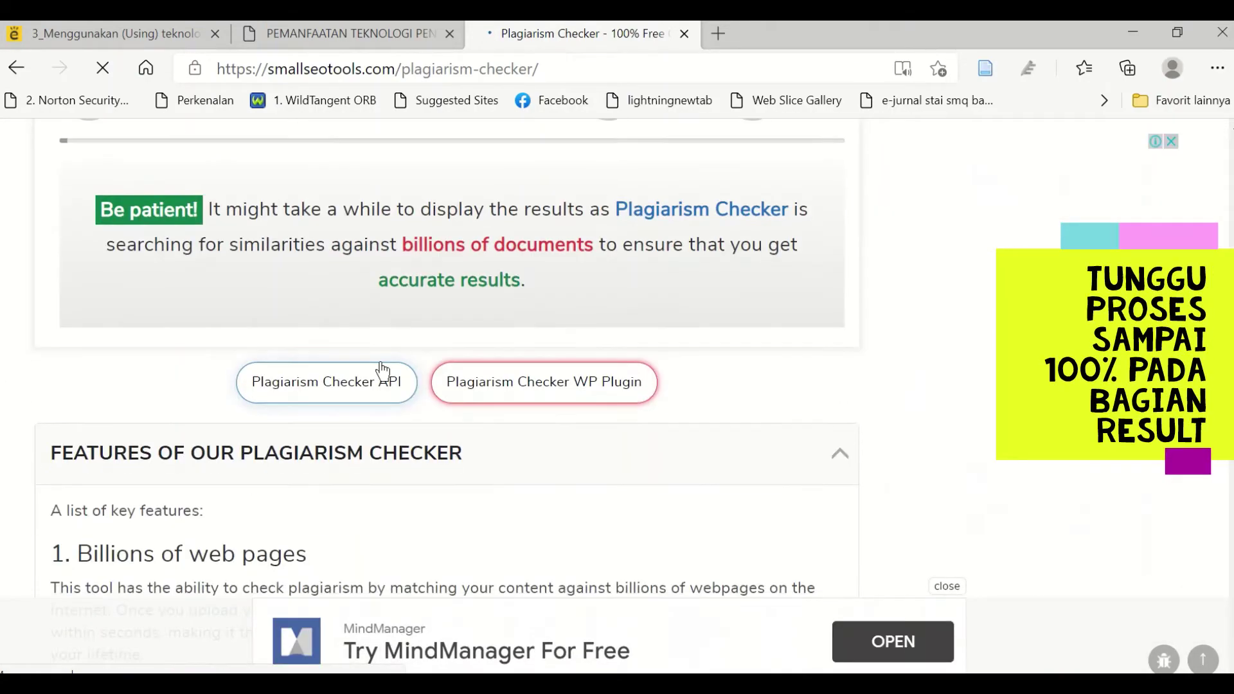
scroll(382, 370, down, 10)
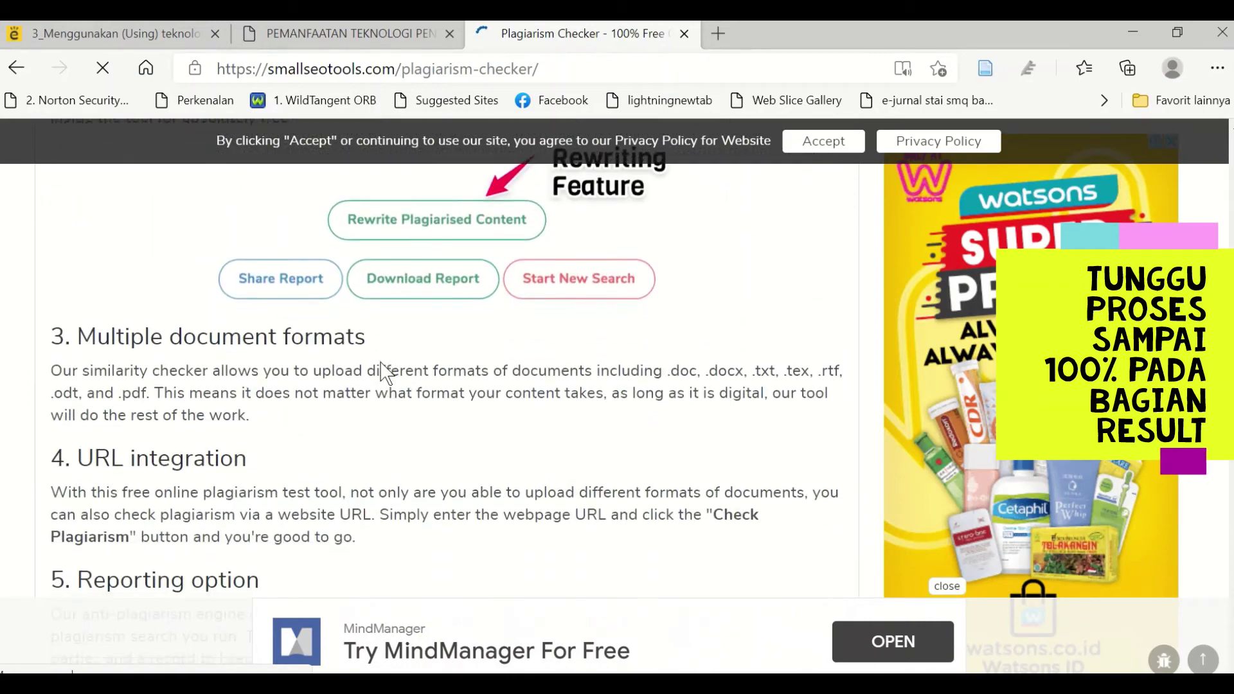
scroll(382, 371, up, 10)
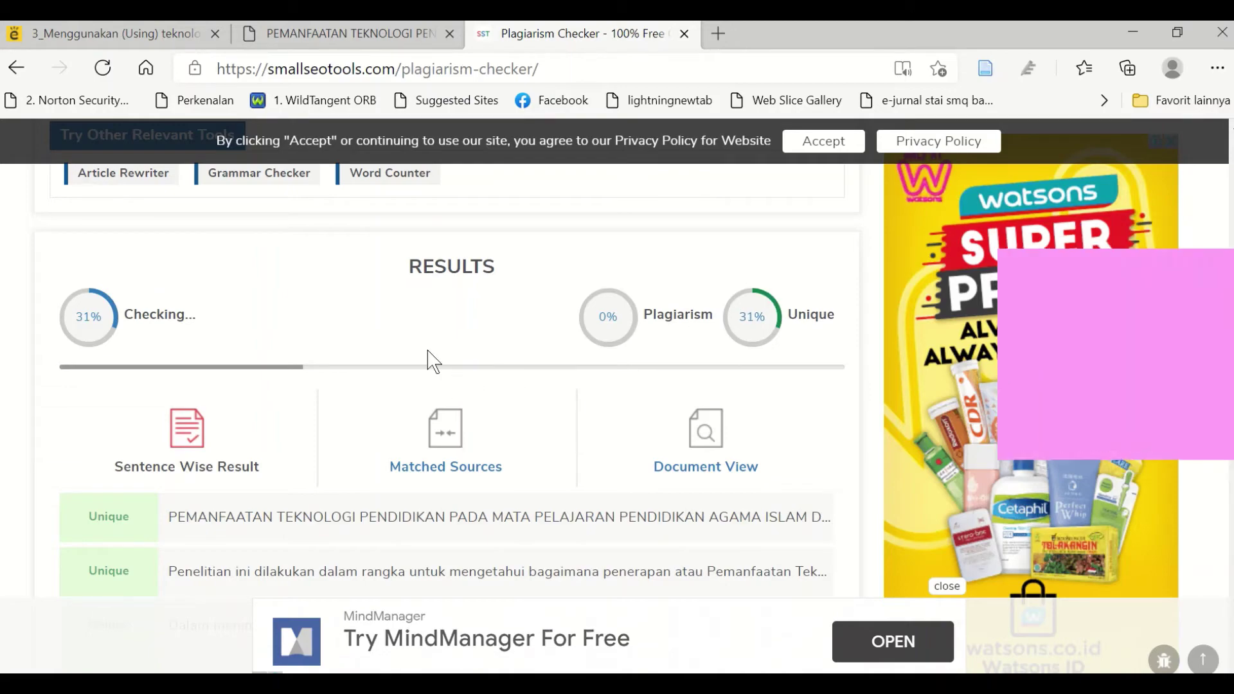
scroll(427, 333, down, 6)
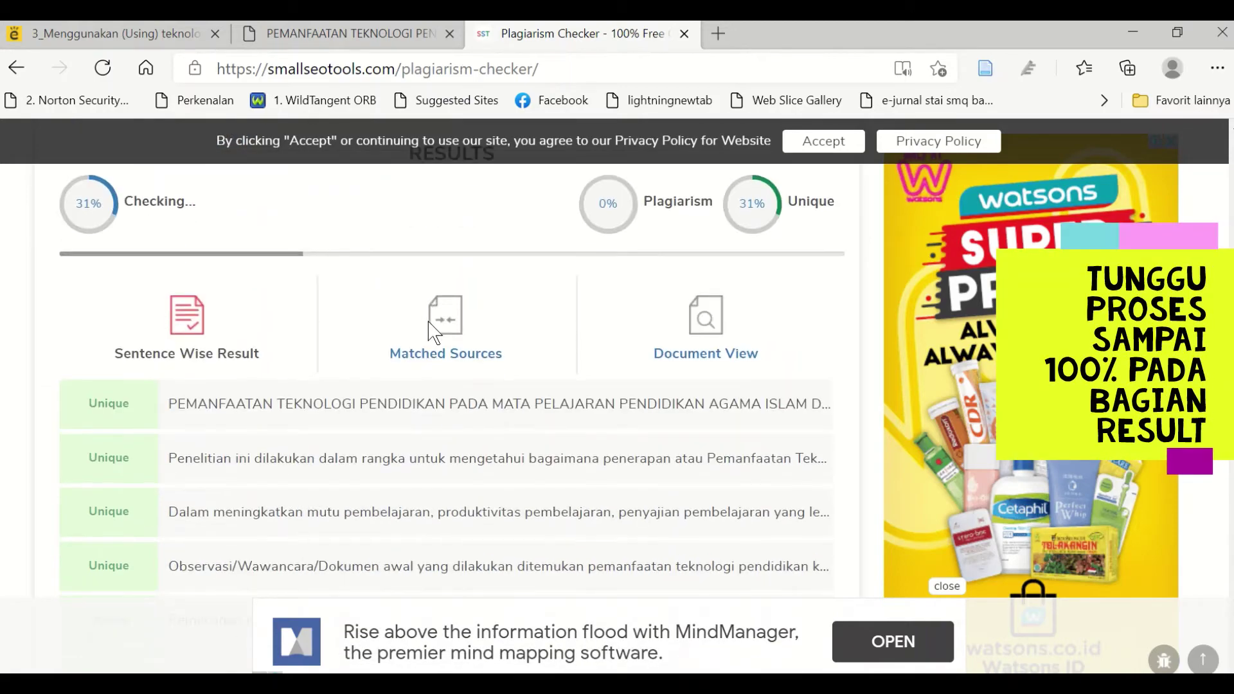
scroll(431, 329, down, 10)
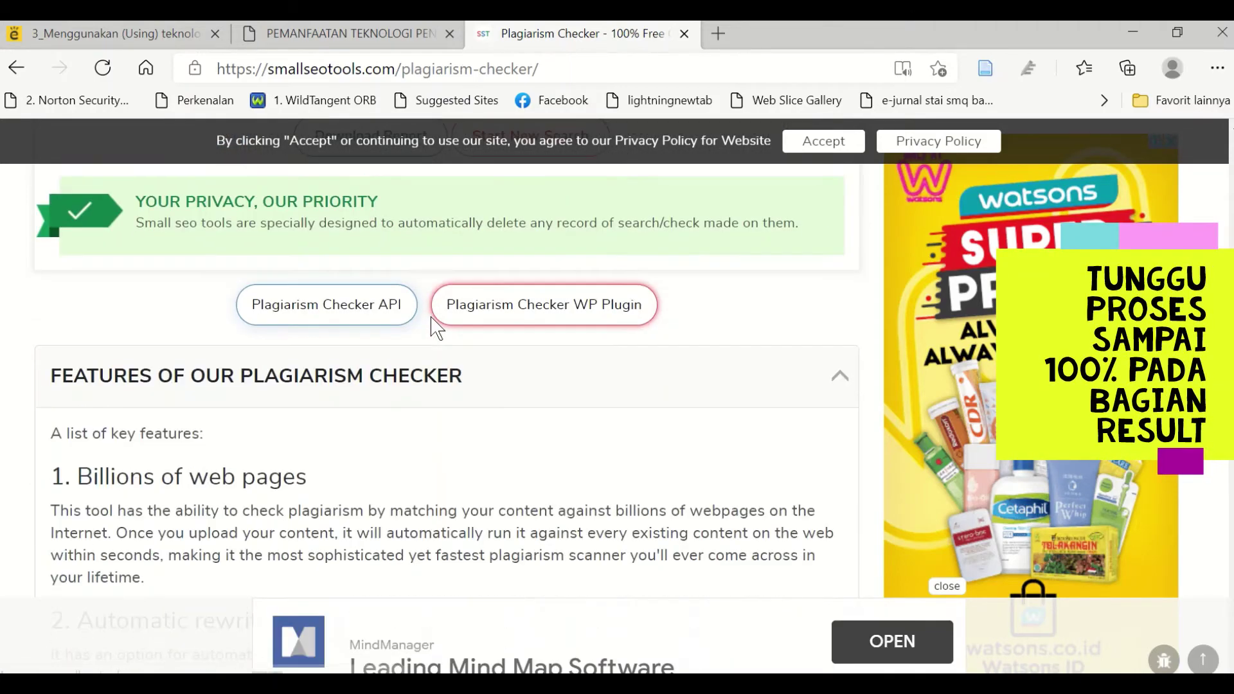
scroll(435, 328, up, 4)
scroll(432, 328, up, 6)
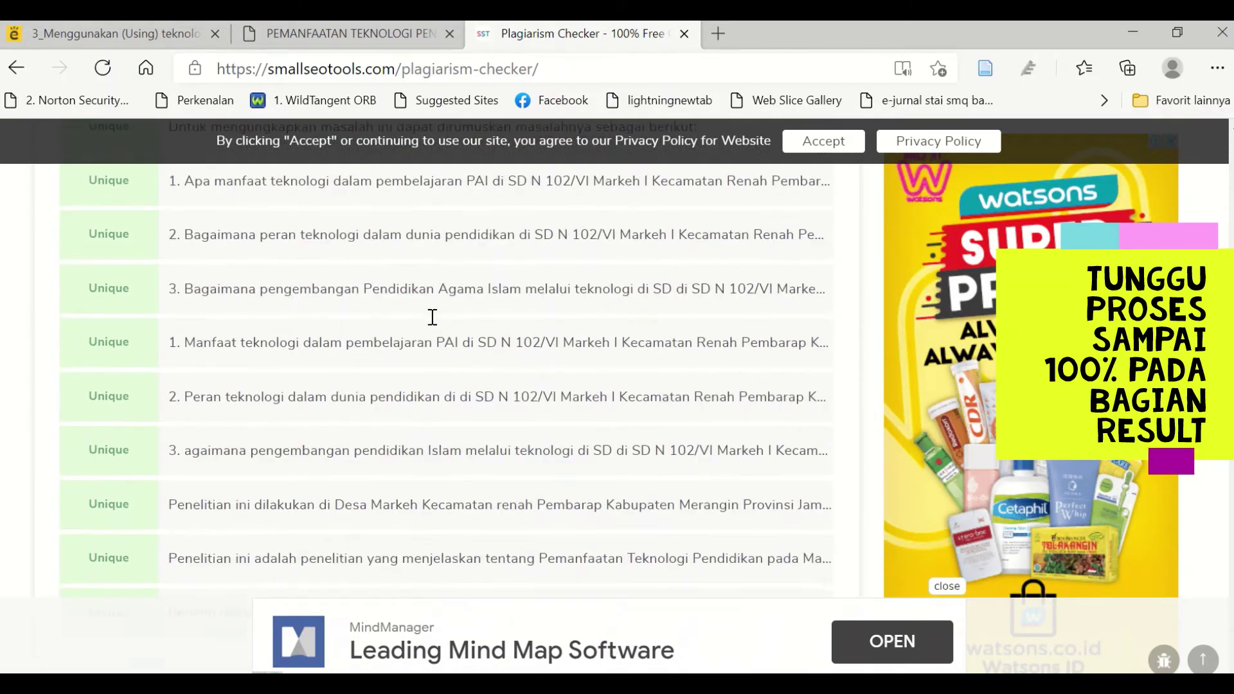
scroll(433, 317, up, 5)
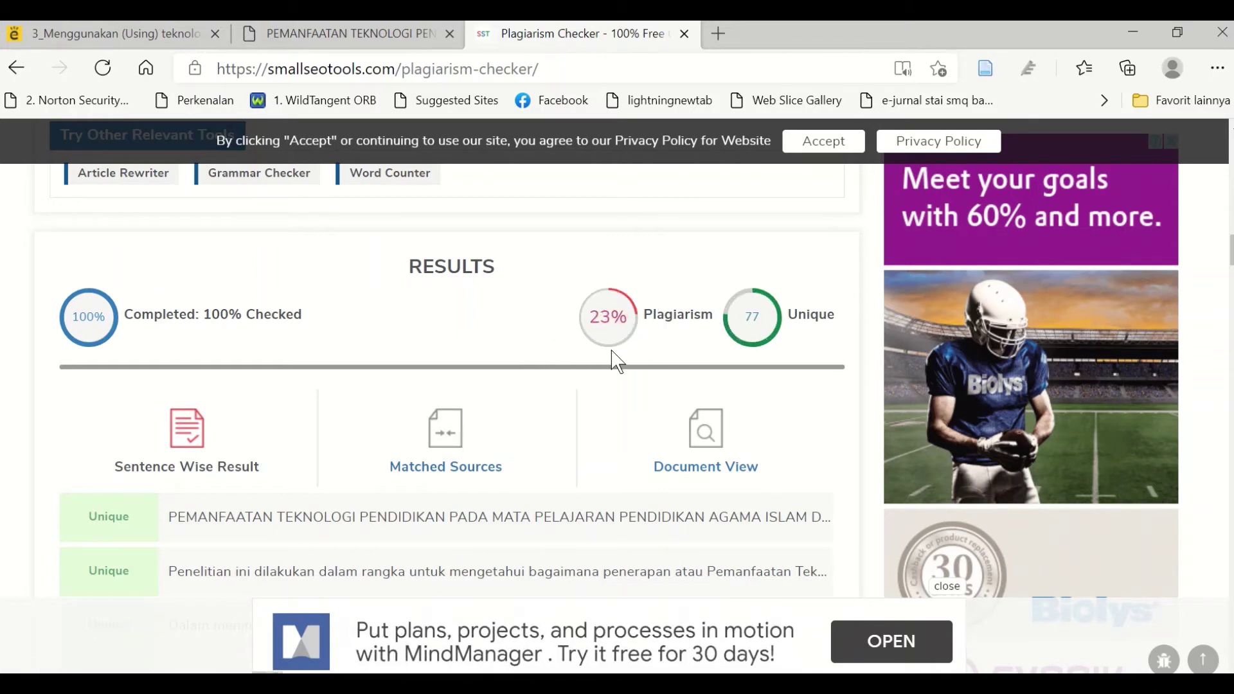
Copy the plagiarized sentence "Pendekatan ini digunakan karena data yang dikumpulkan berupa kata-kata, dan bukan angka." and find it in the pasted text.
scroll(399, 481, down, 10)
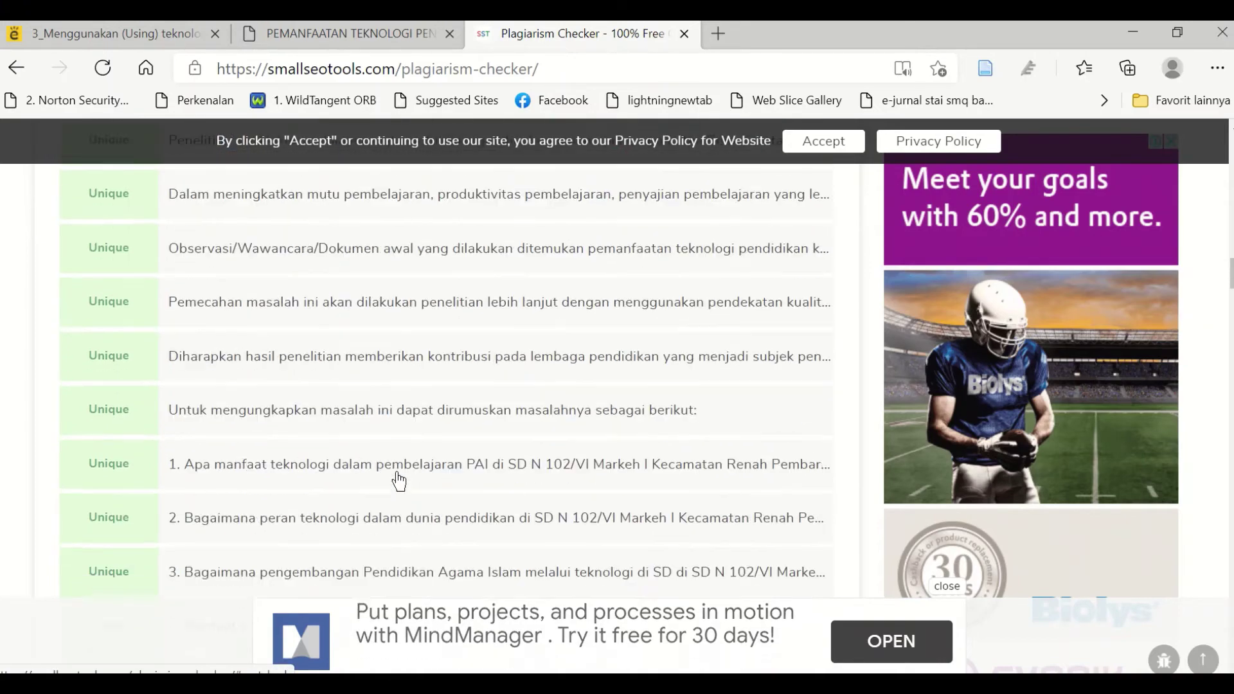
scroll(399, 481, down, 7)
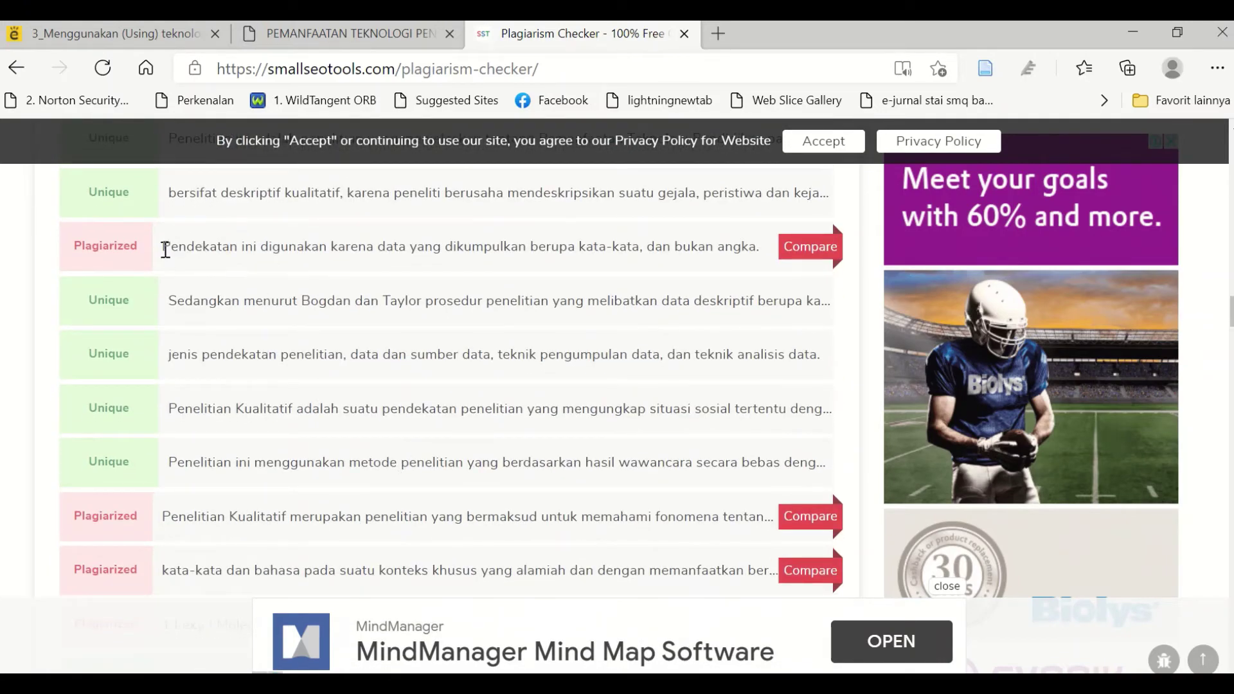
drag(165, 249, 765, 260)
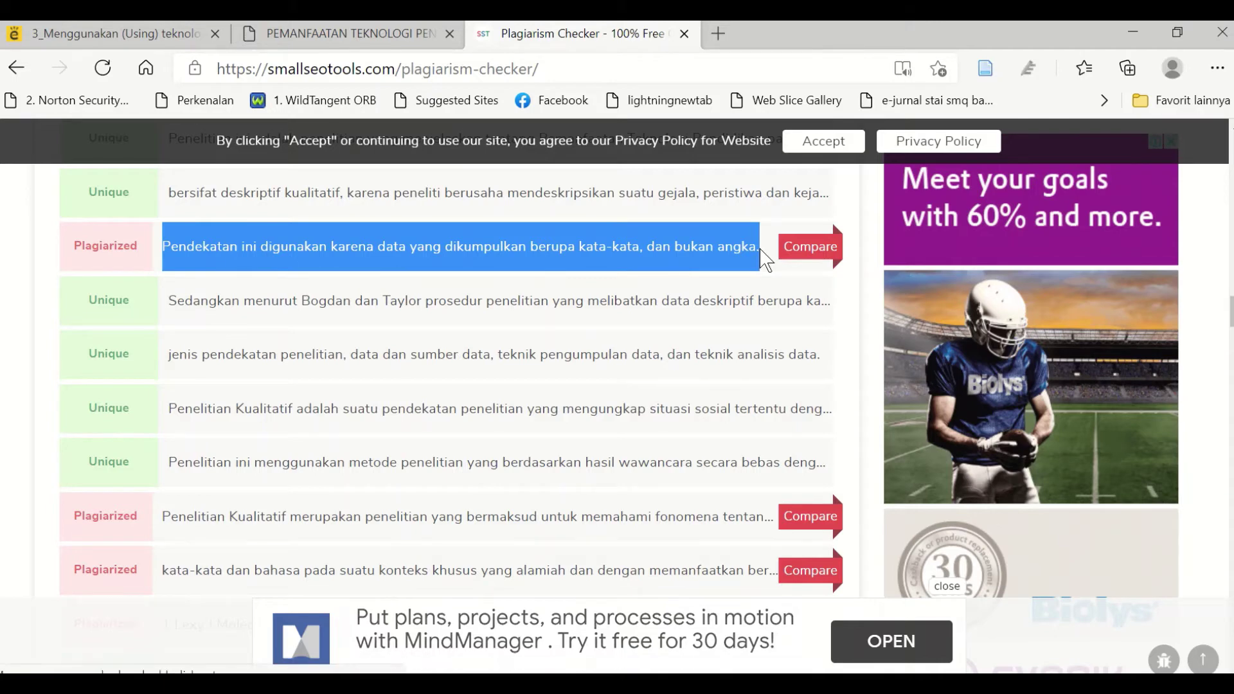
right_click(545, 242)
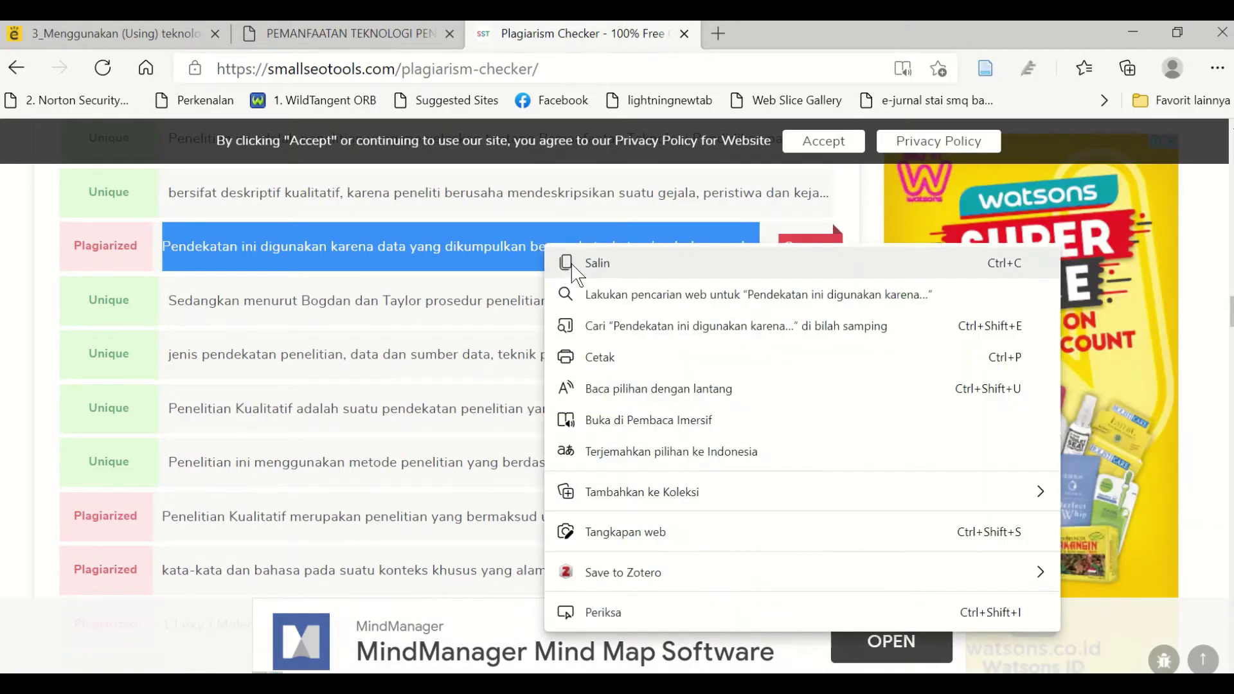
click(577, 269)
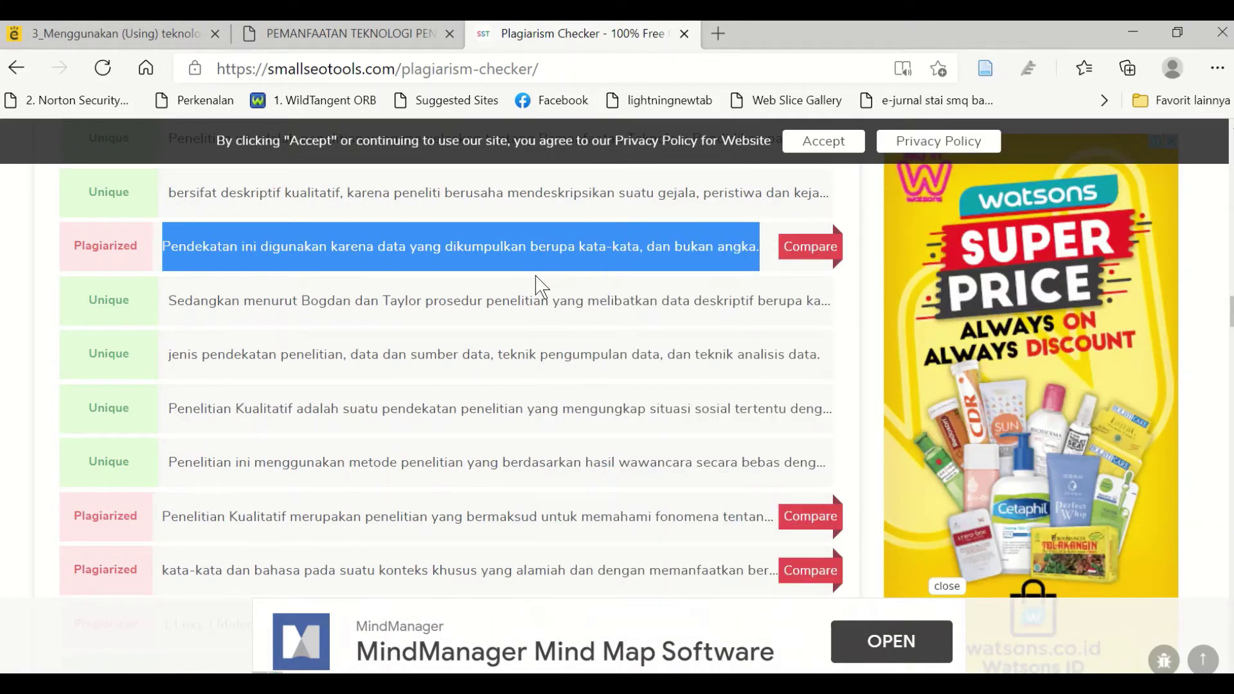
key(ctrl+f)
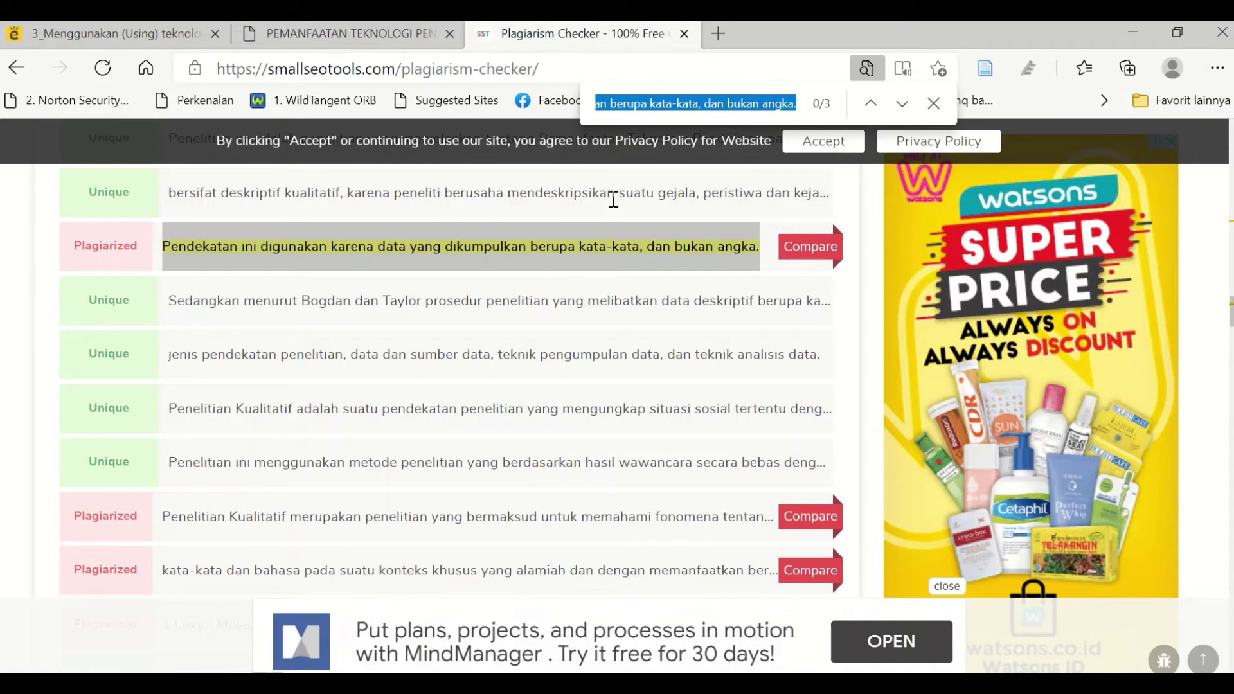
key(Return)
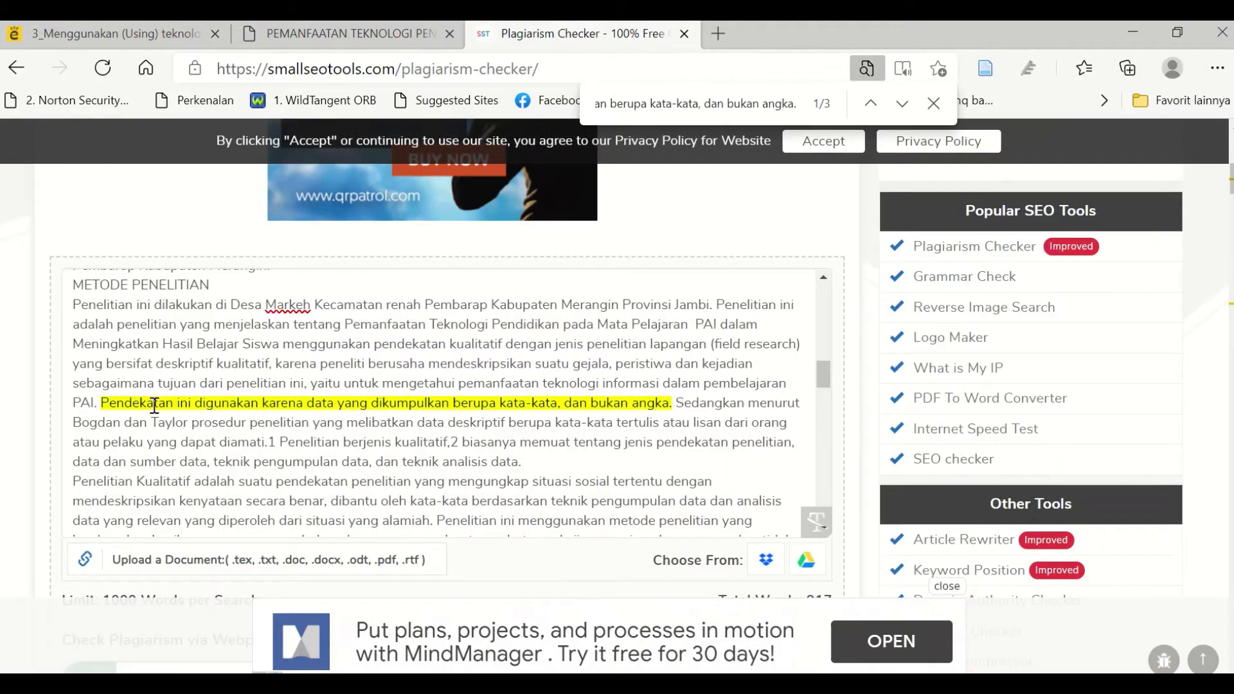
Reword the start of the found sentence to "Pendekatan digunakan dalam penelitian ini" in the checker's text box.
click(163, 402)
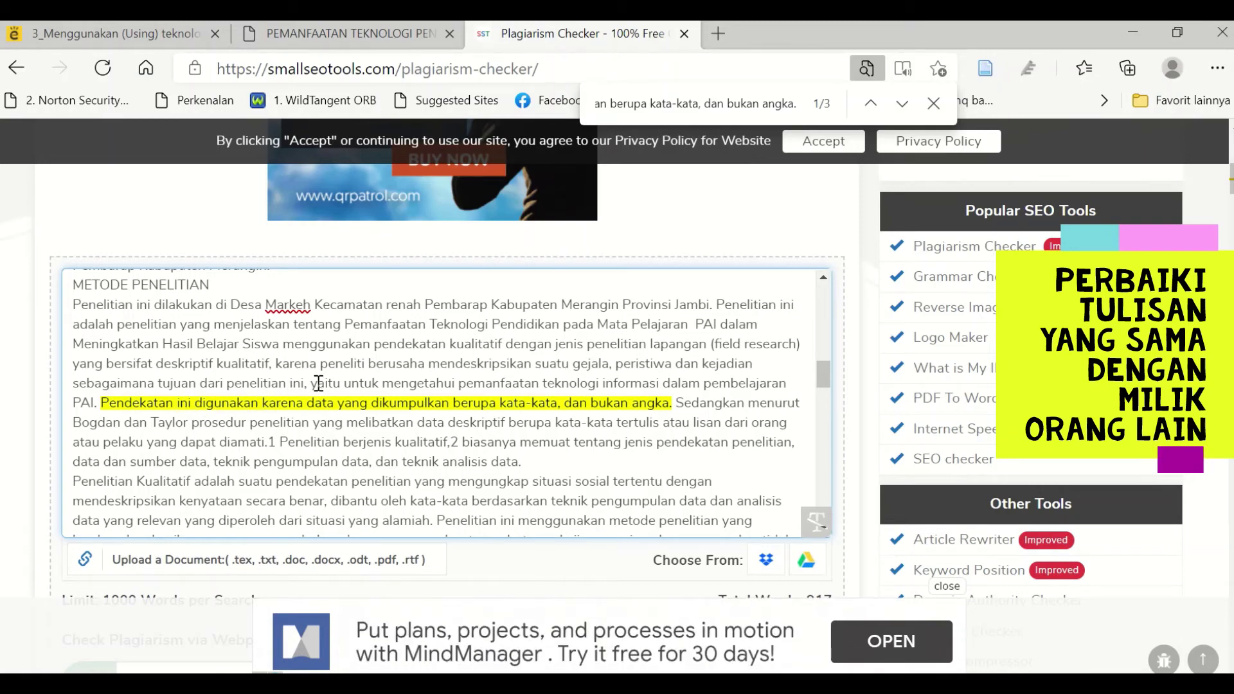
text(da)
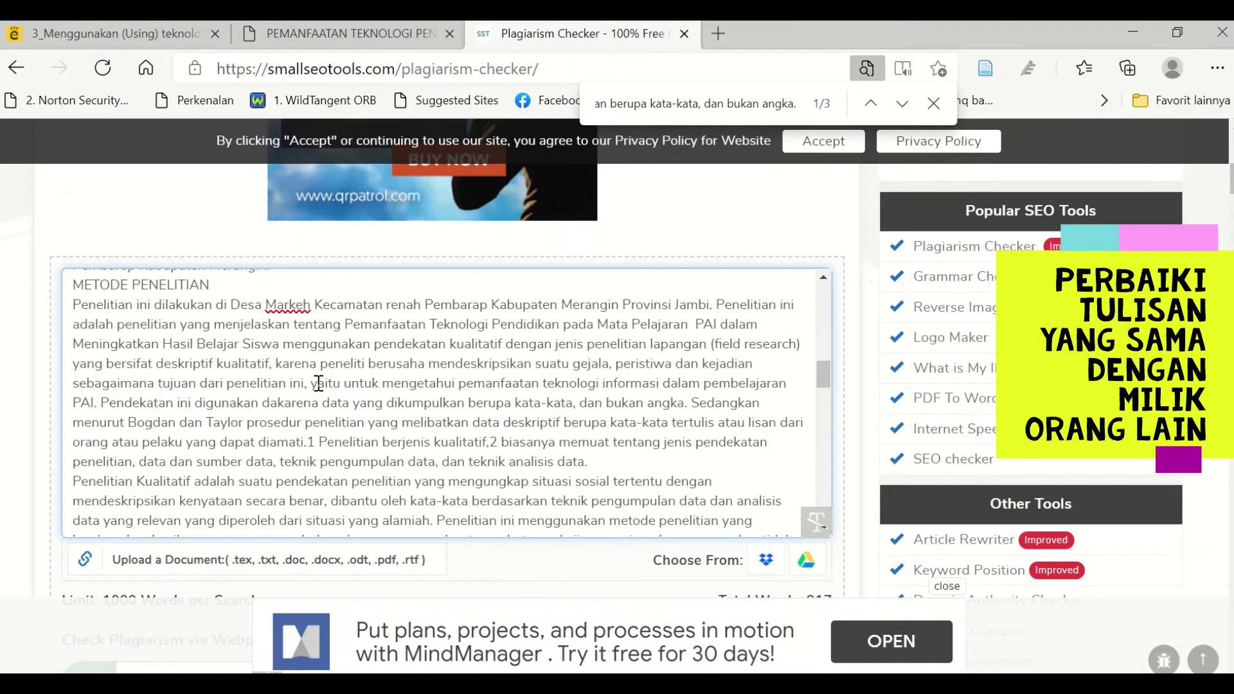
text(lam penelitian)
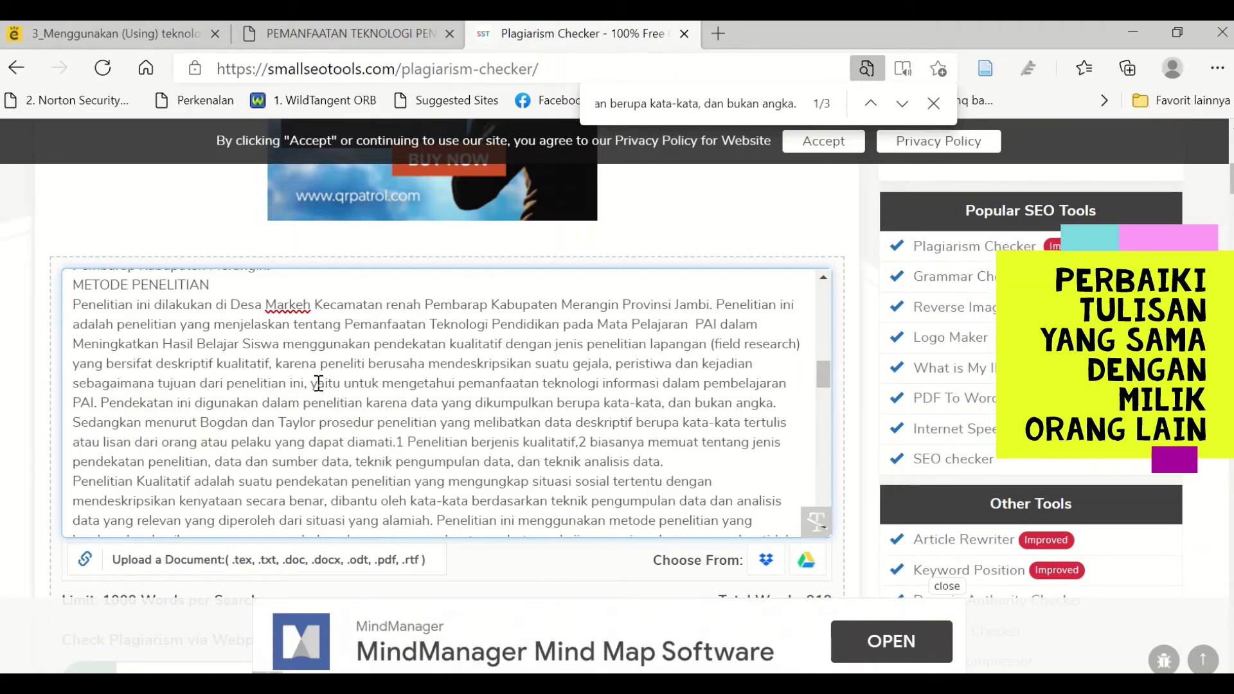
key(ctrl+shift+Right)
key(BackSpace)
key(ctrl+Right)
key(ctrl+Right)
key(ctrl+Right)
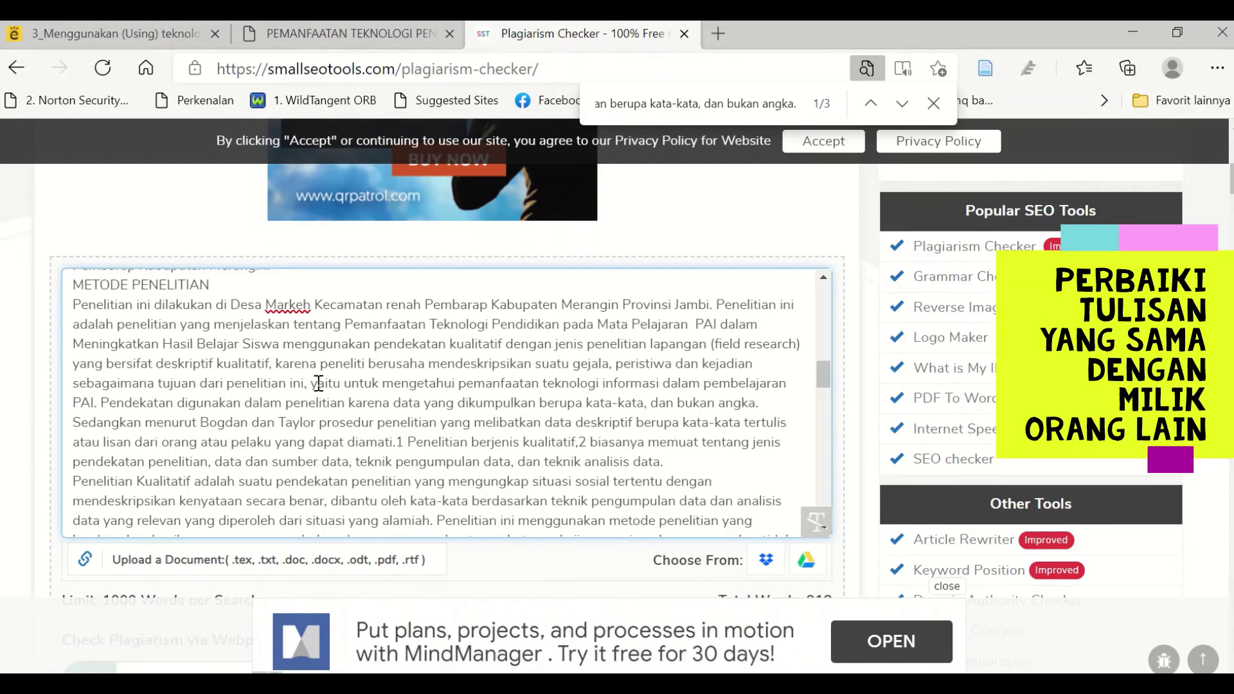
text(ini)
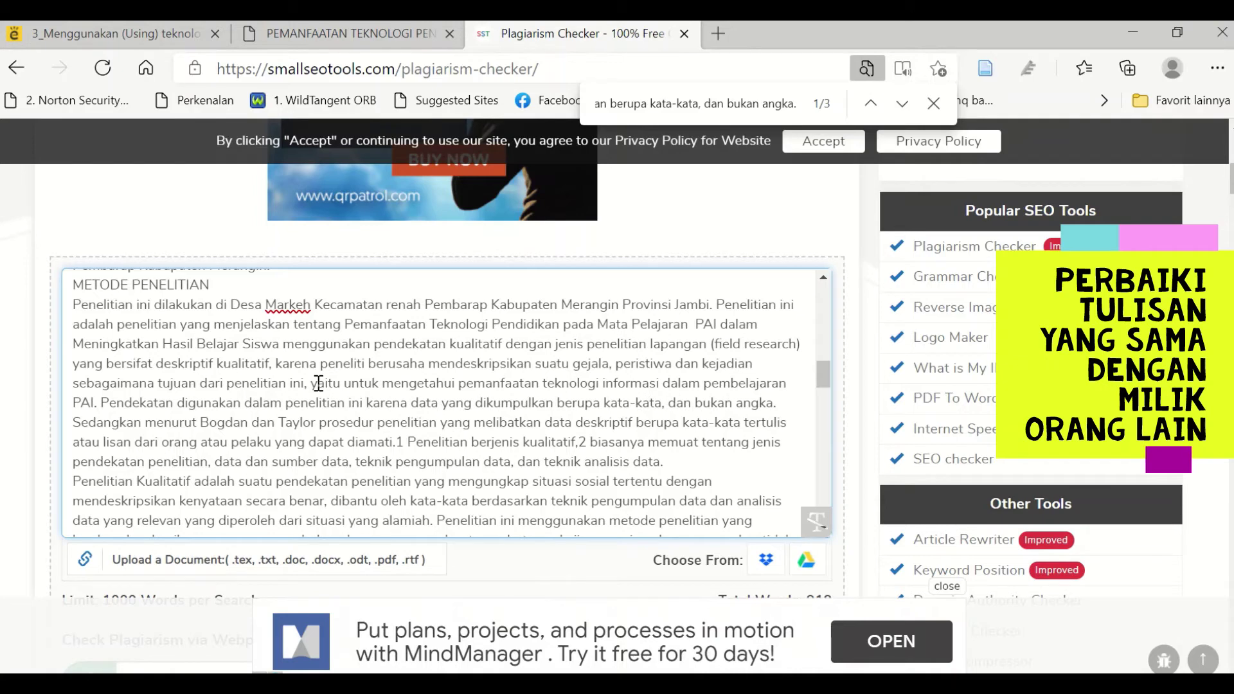
Replace "karena" in the reworded "Pendekatan digunakan dalam penelitian ini" sentence with "dalam rangka mengumpulkan".
key(ctrl+shift+Right)
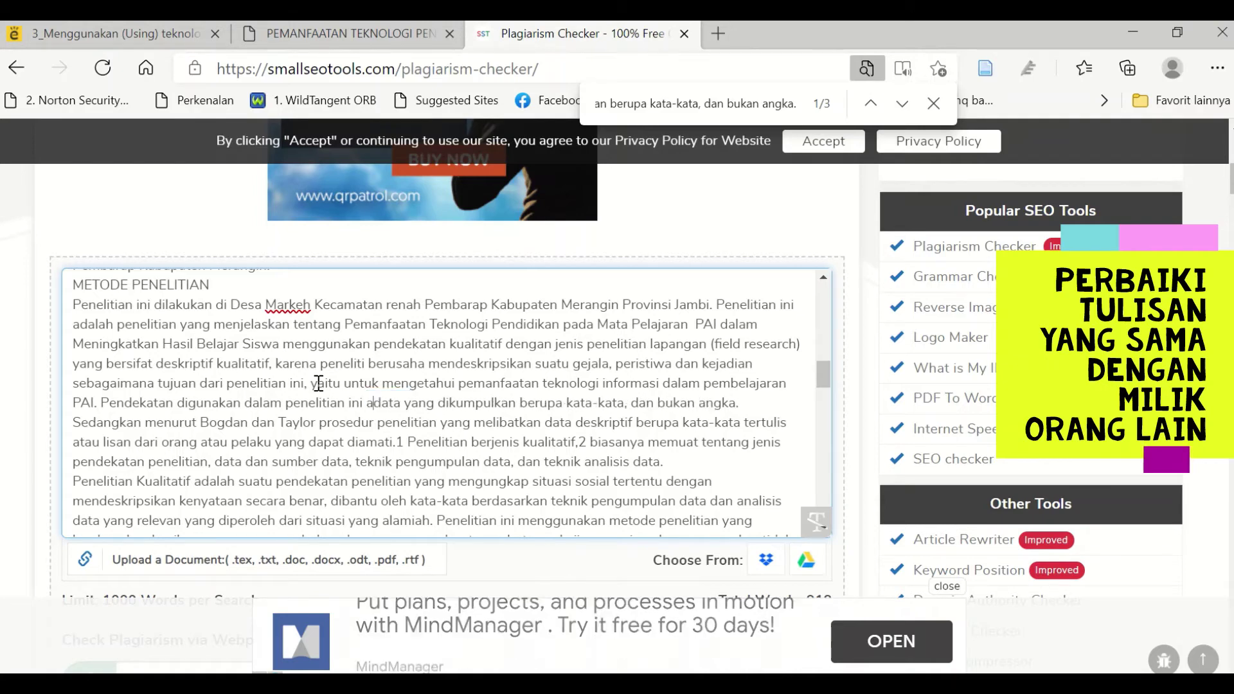
text(dalam rangka )
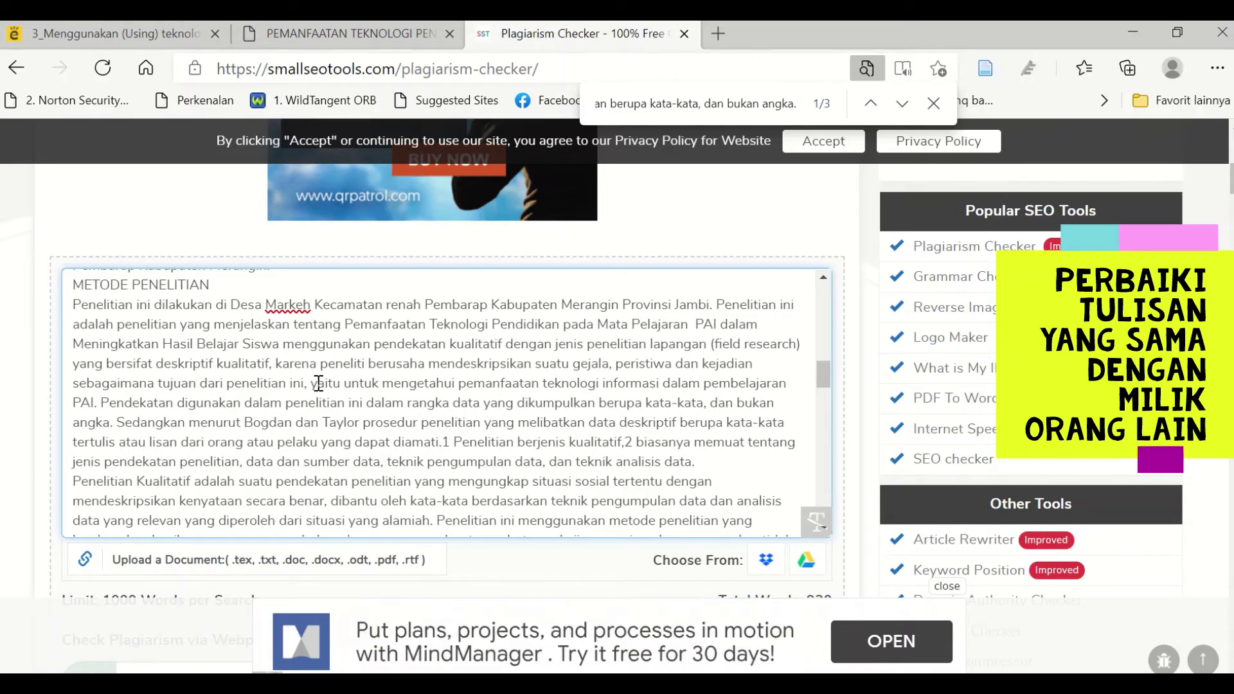
text(mengumpul)
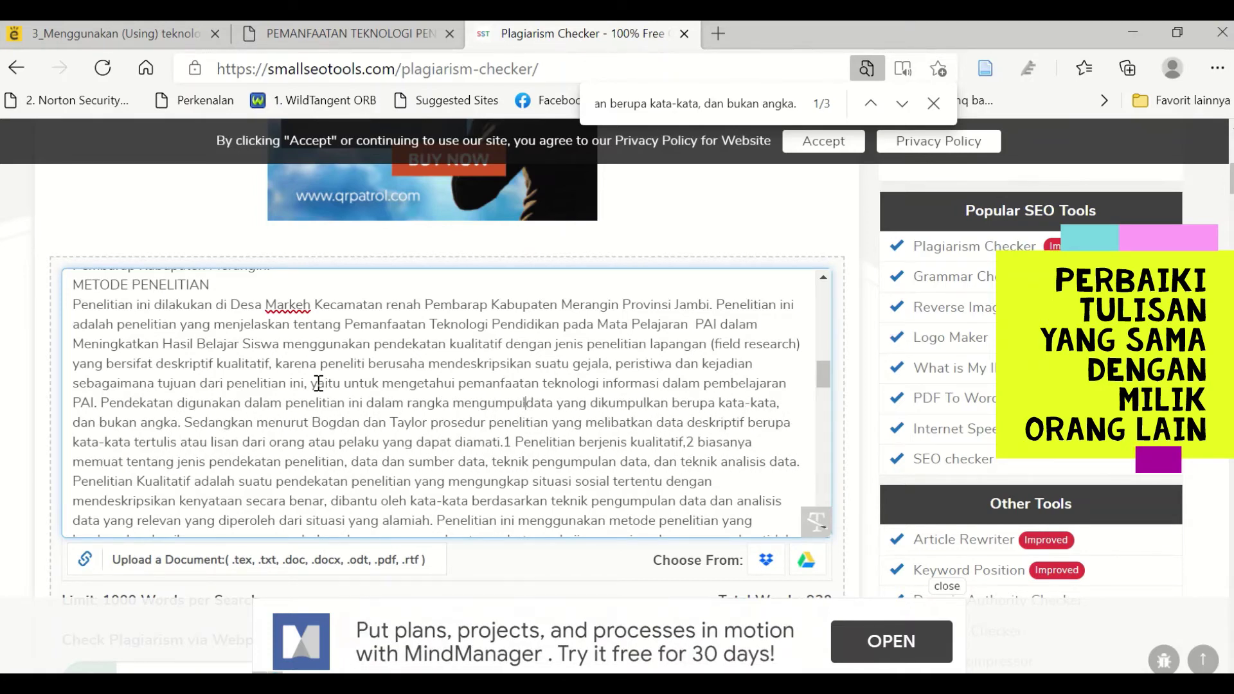
text(kan)
Delete the word "dikumpulkan" after "data yang" in the same sentence.
key(ctrl+shift+Right)
key(ctrl+shift+Right)
key(ctrl+shift+Right)
key(ctrl+shift+Right)
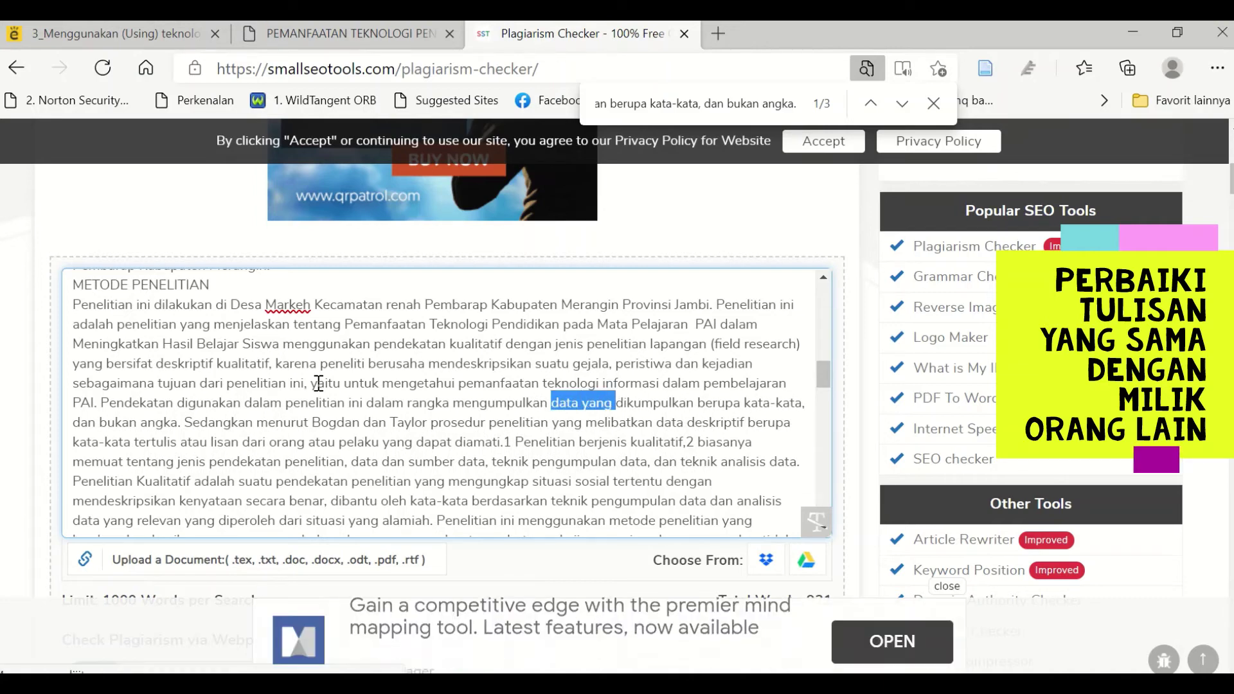
key(ctrl+shift+Left)
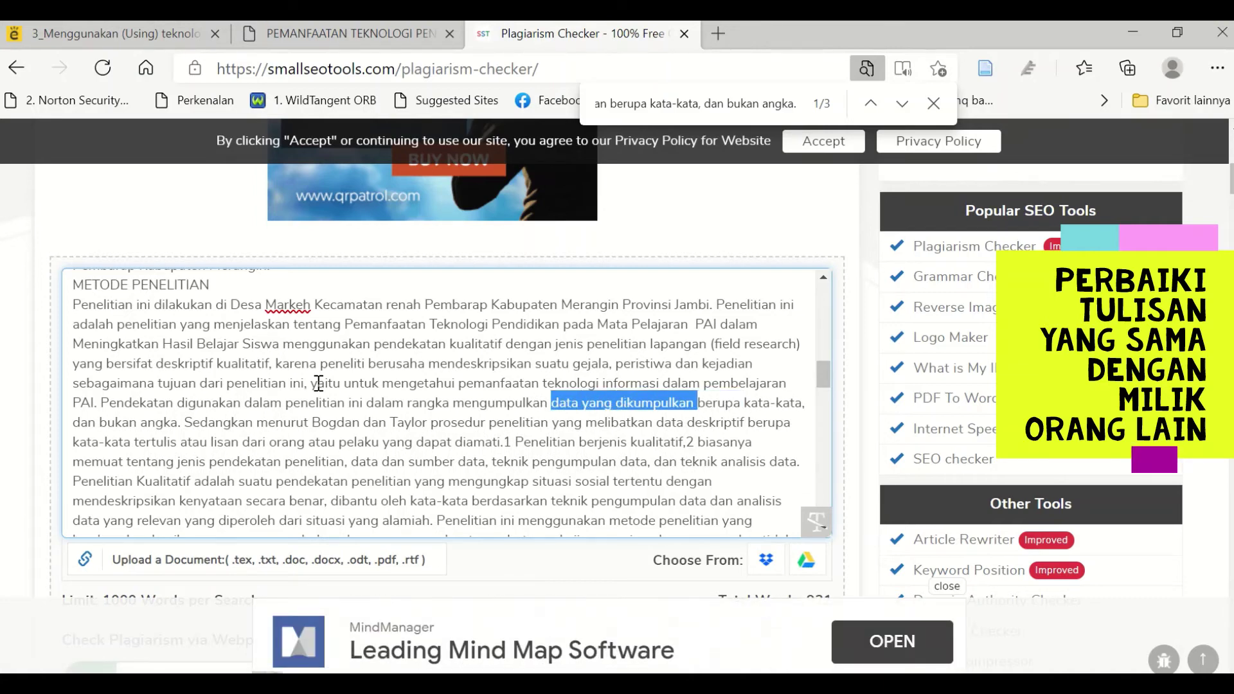
key(ctrl+Left)
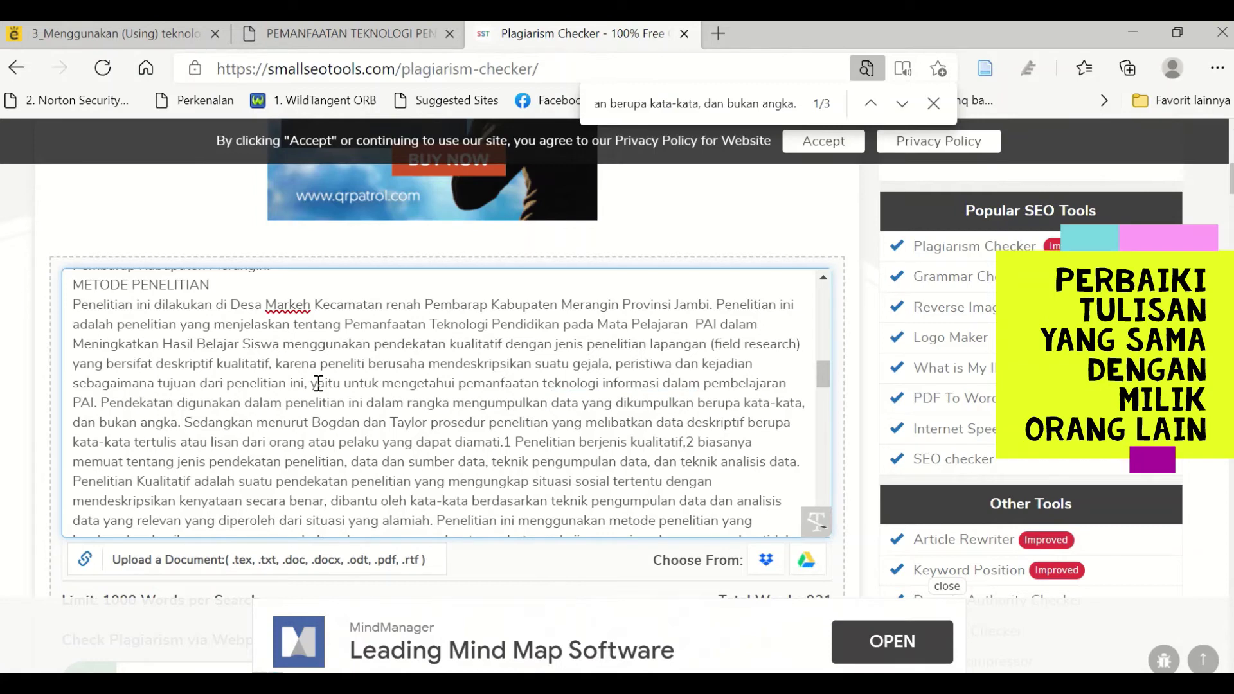
key(ctrl+shift+Right)
key(Delete)
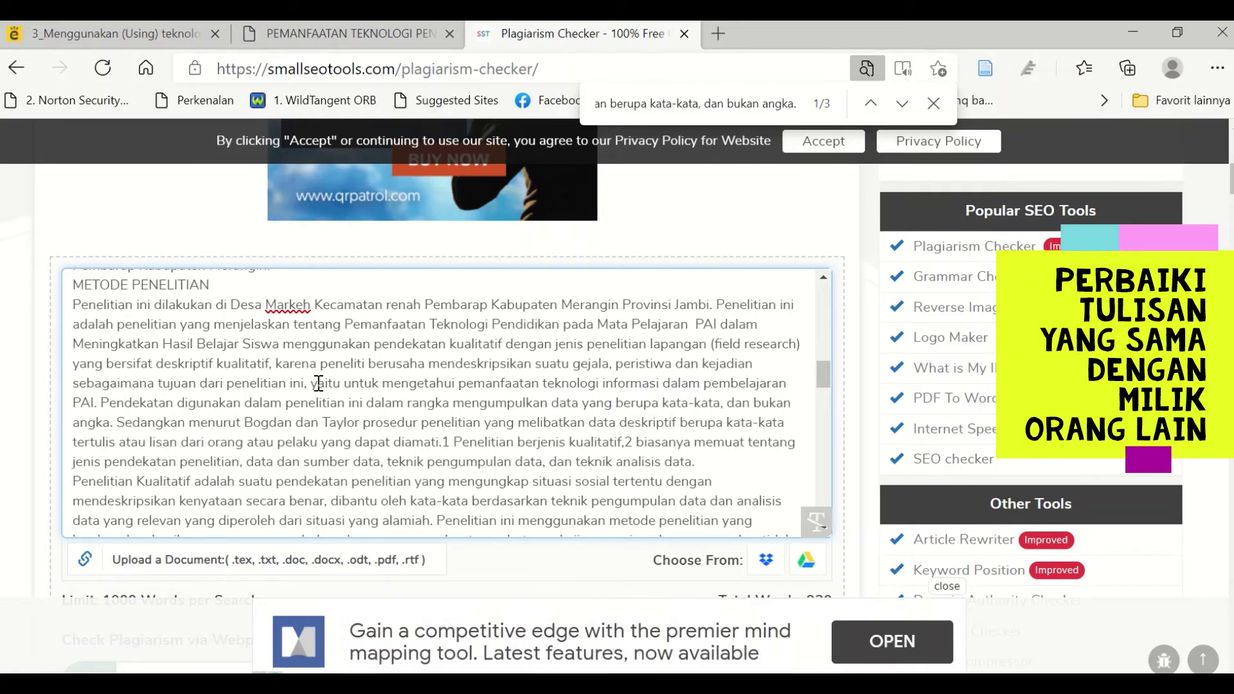
Insert "yang disampaikan oleh responden melalui wawancara" directly after "berupa kata-kata" in the sentence.
key(Right)
key(Right)
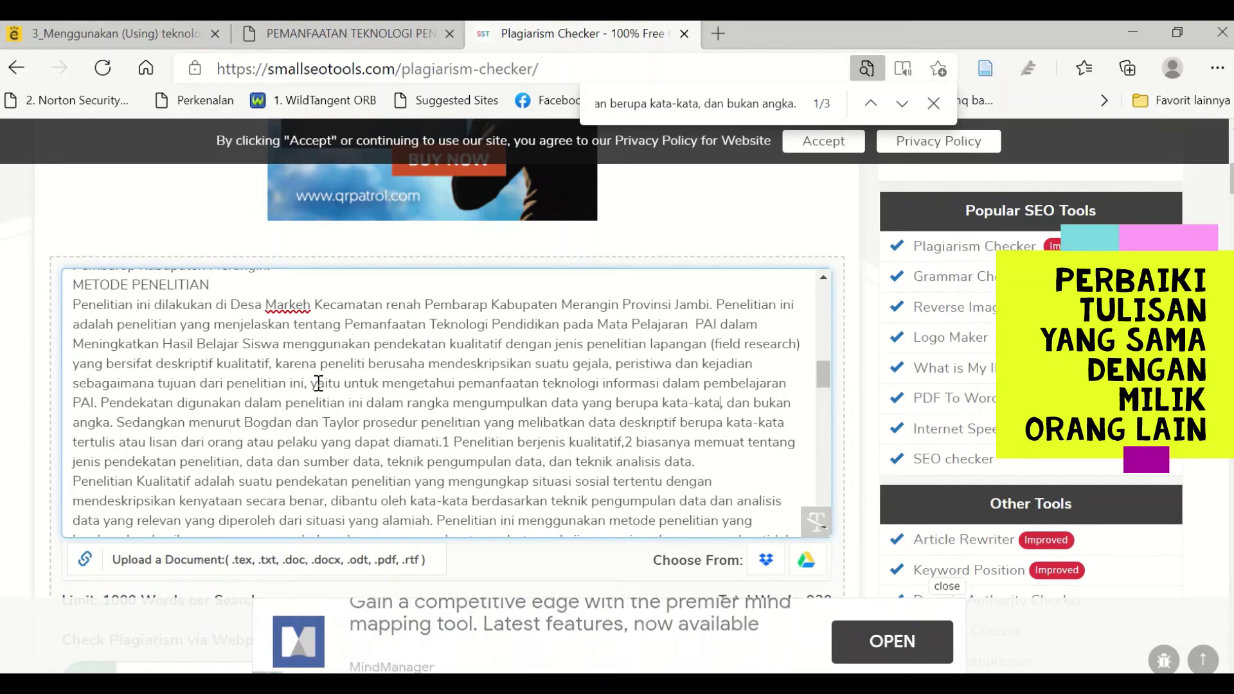
text(yang d)
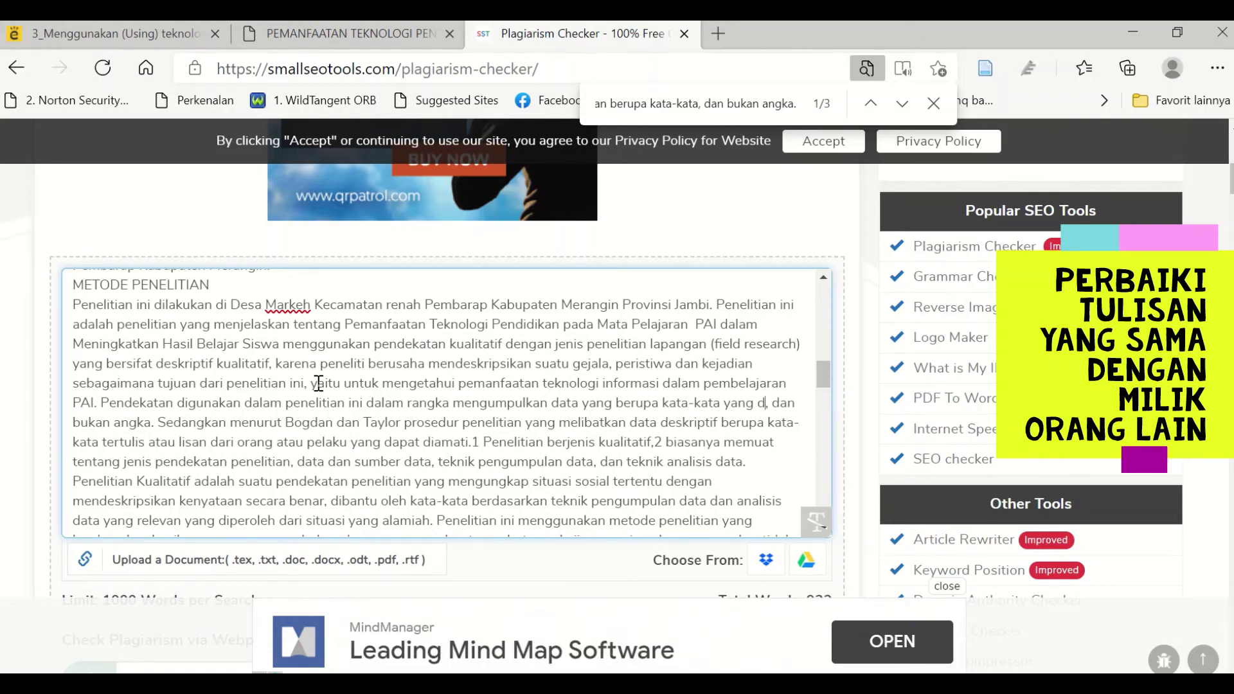
text(isampaikan)
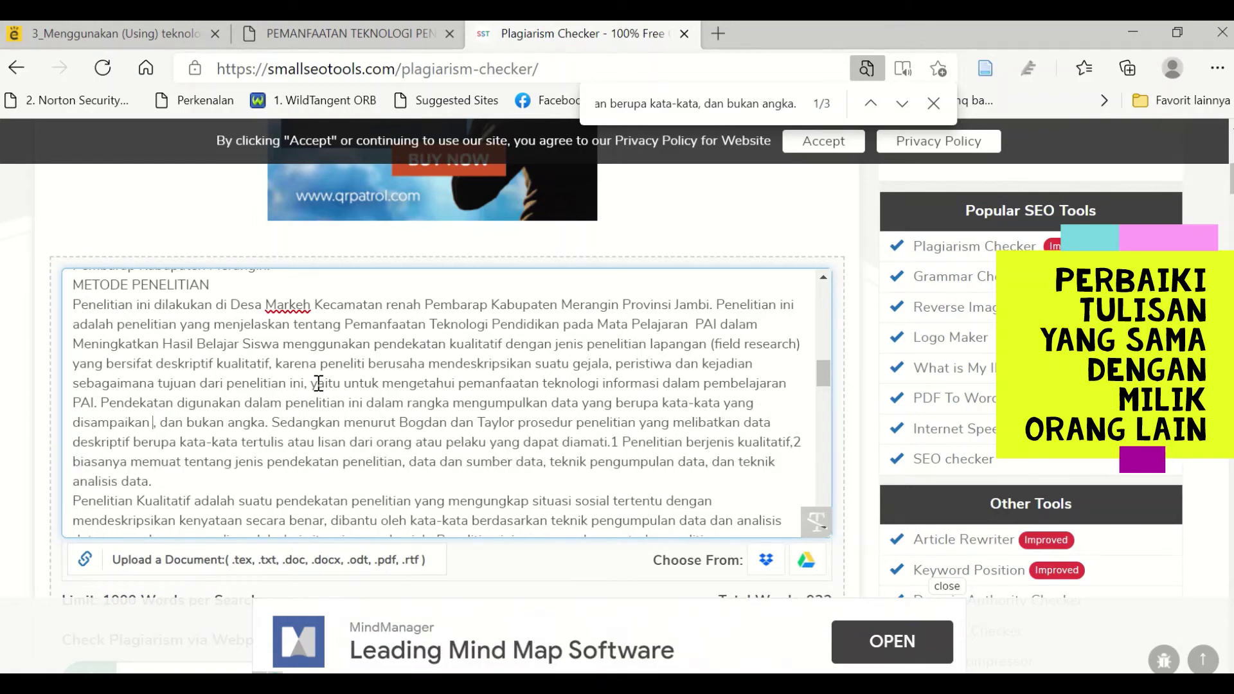
text( oleh responde)
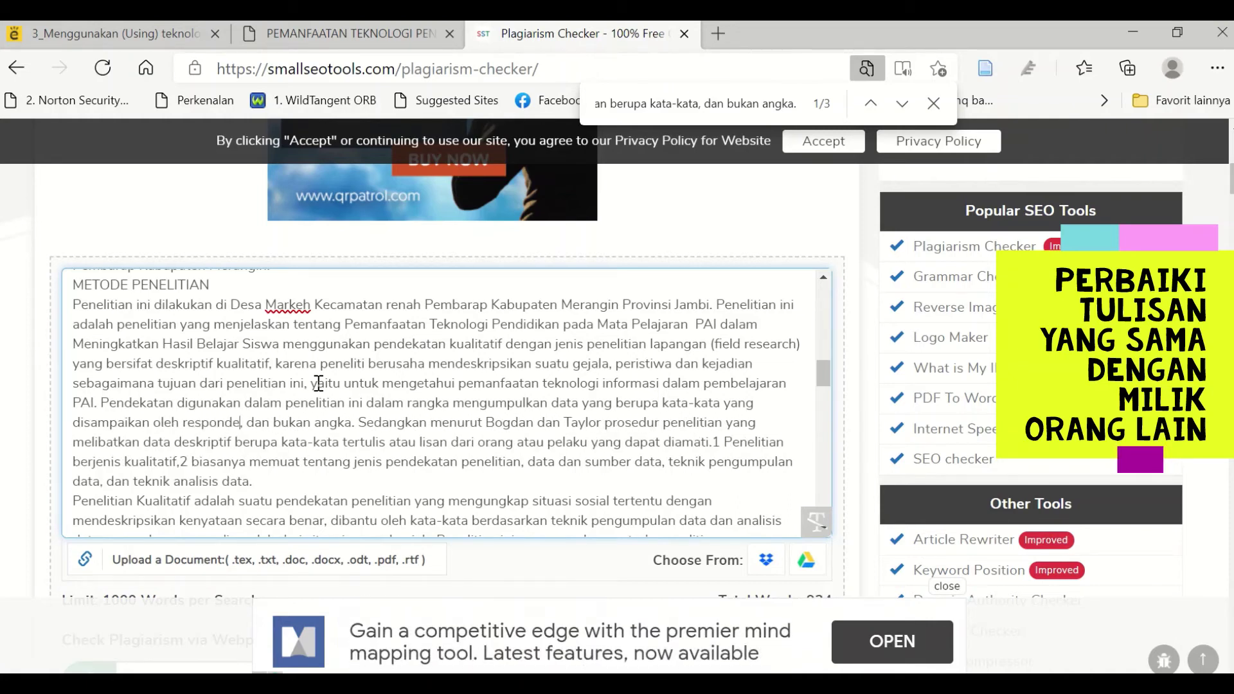
text(n melalu)
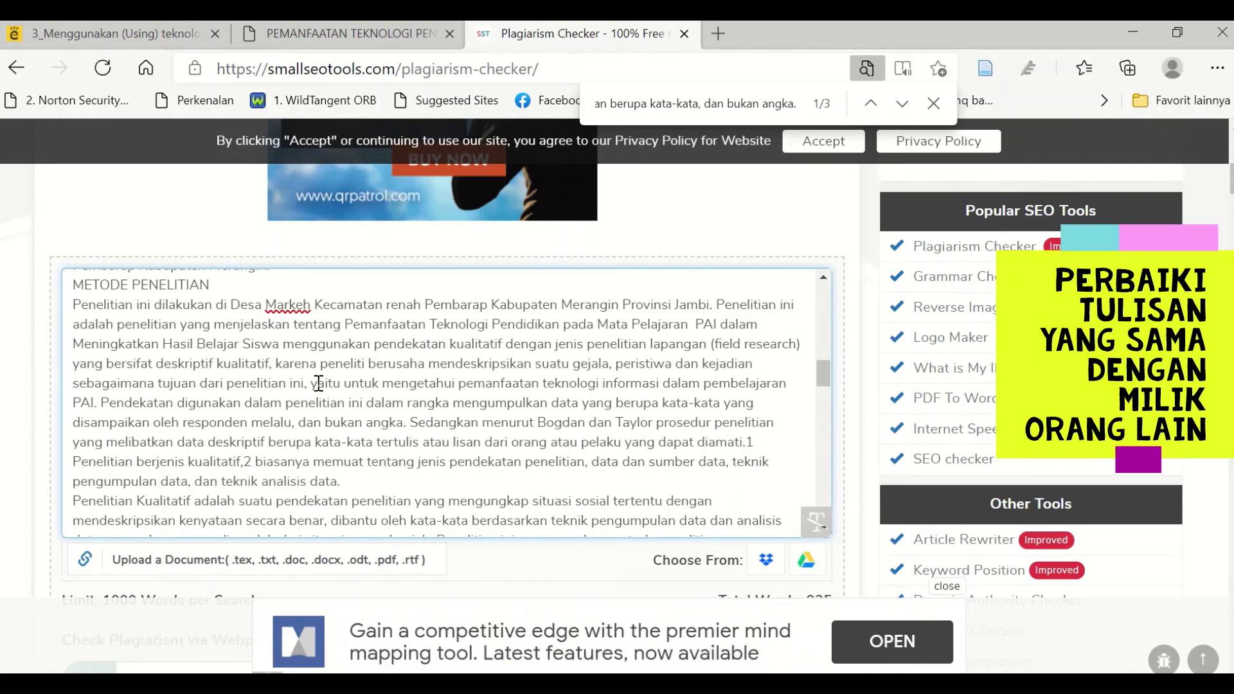
text(i wawancara)
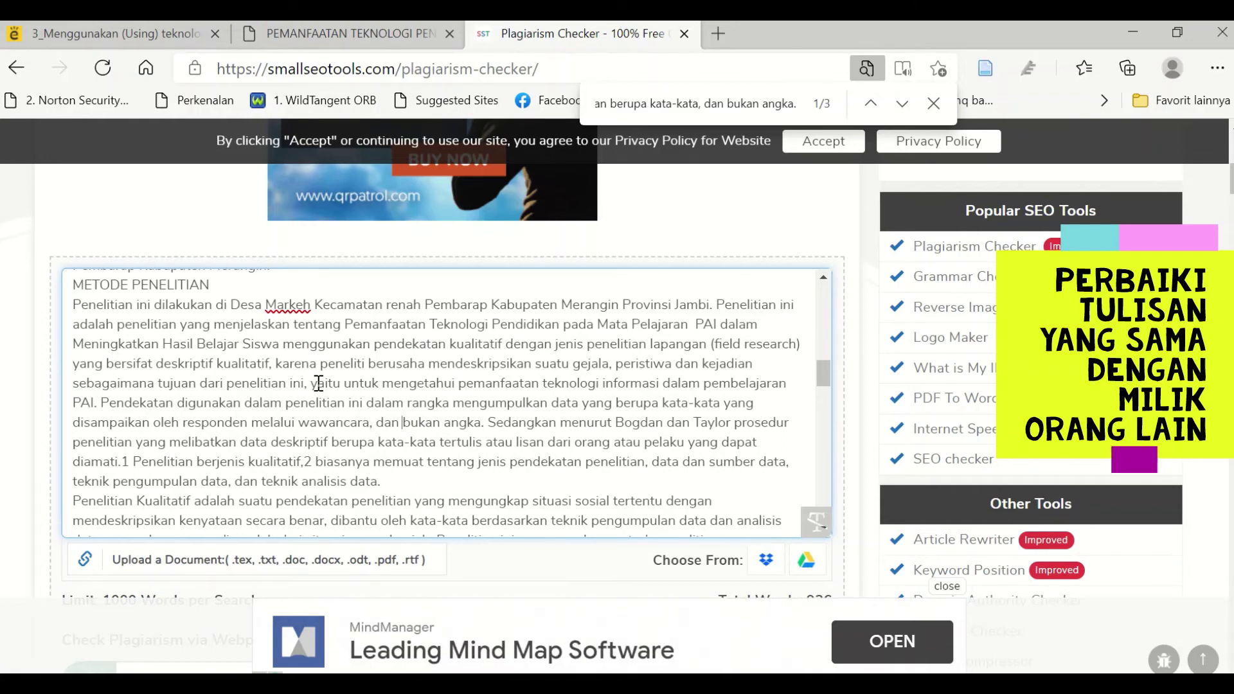
Remove ", dan bukan angka" from the end of the sentence, keeping its full stop after "wawancara".
key(ctrl+shift+Right)
key(ctrl+shift+Right)
key(ctrl+shift+Right)
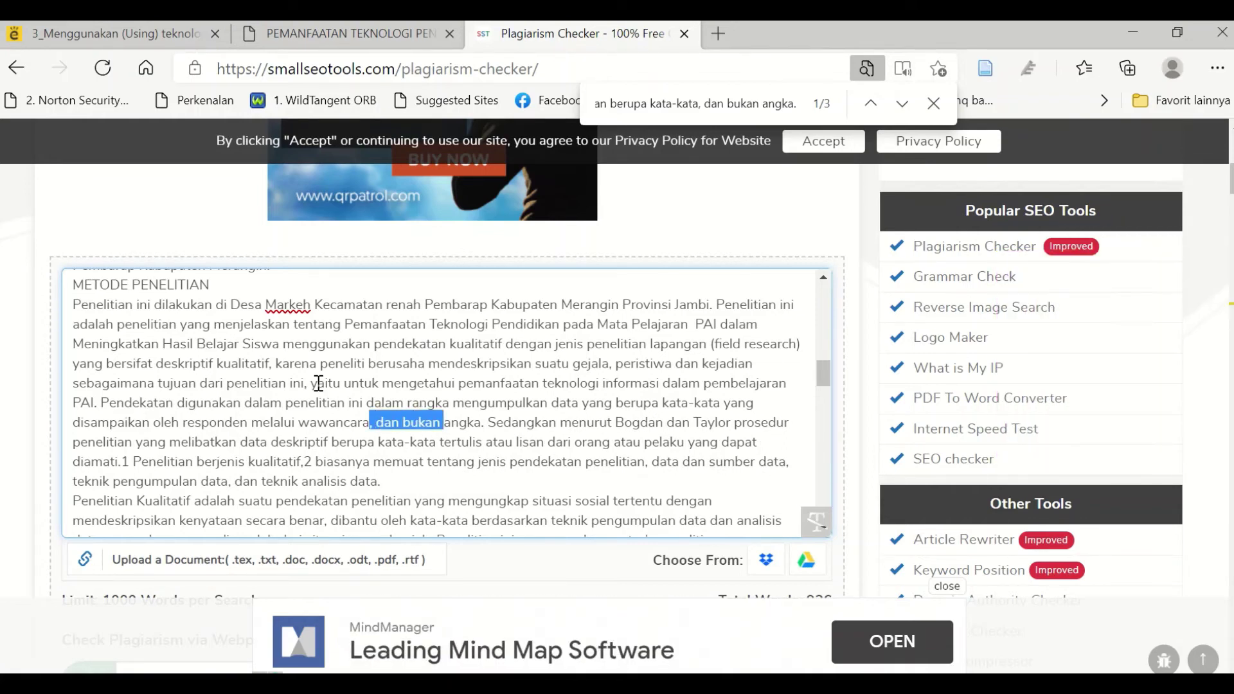
key(BackSpace)
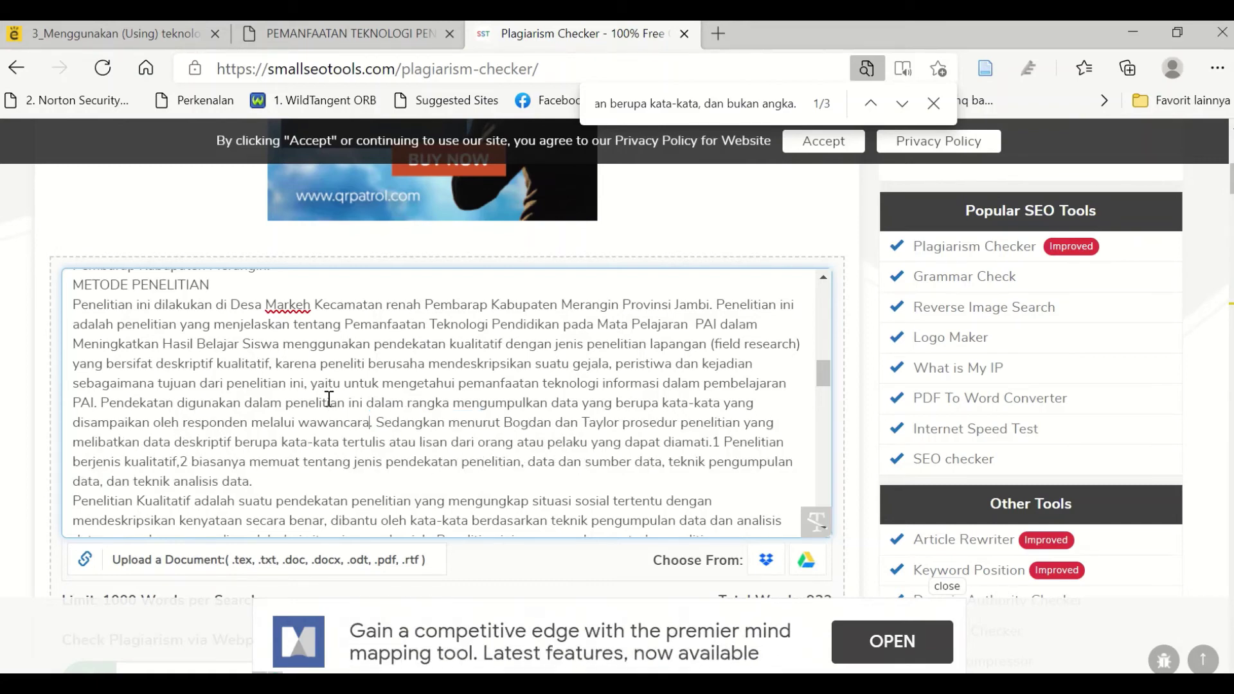
Complete the "Saya bukan robot" reCAPTCHA again and rerun the plagiarism check on the edited text.
scroll(707, 468, down, 2)
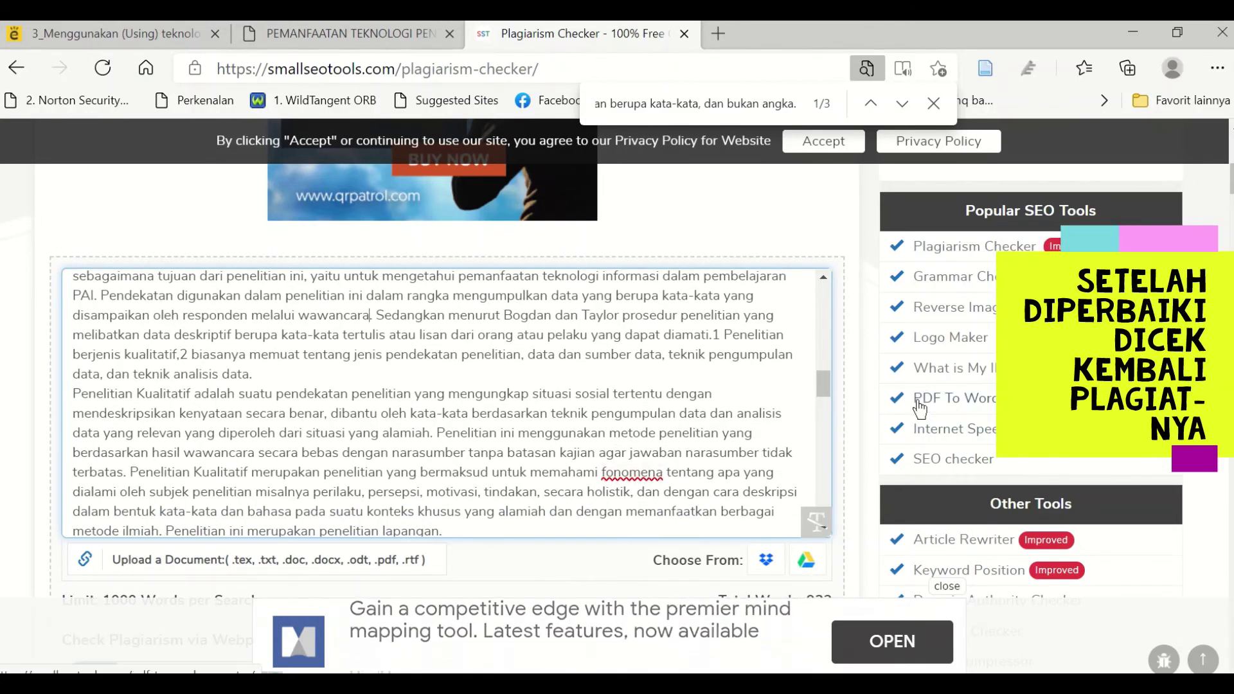
scroll(835, 444, down, 2)
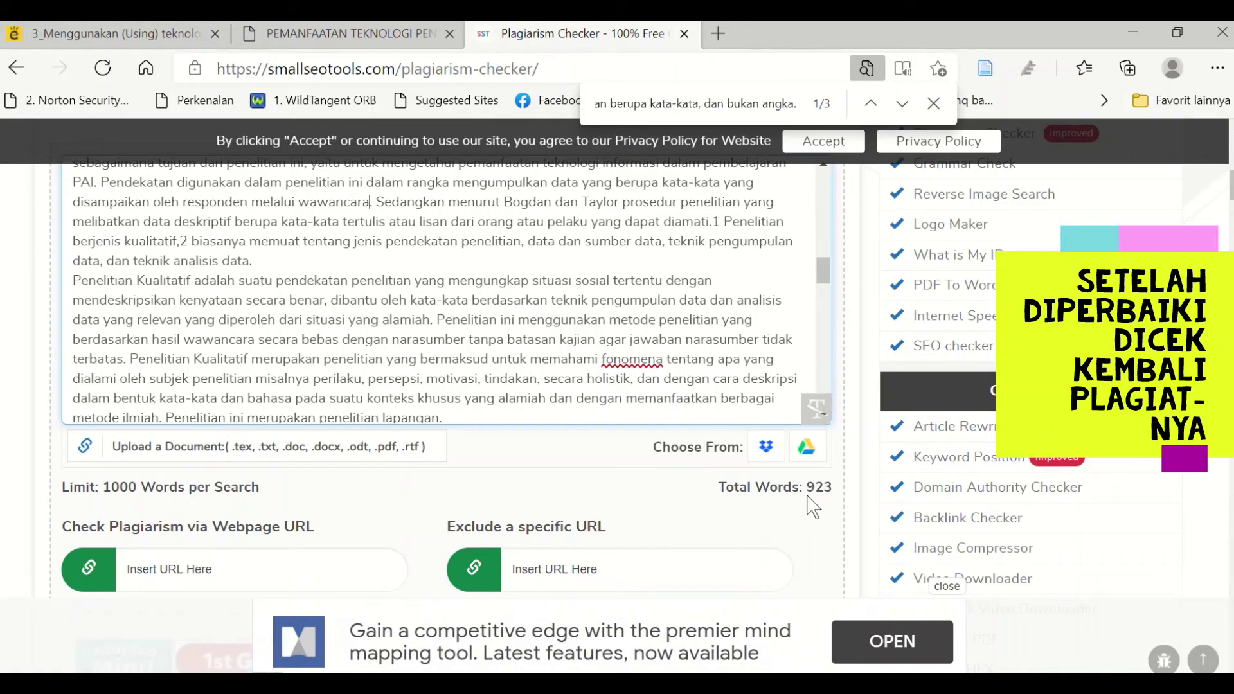
scroll(498, 525, down, 5)
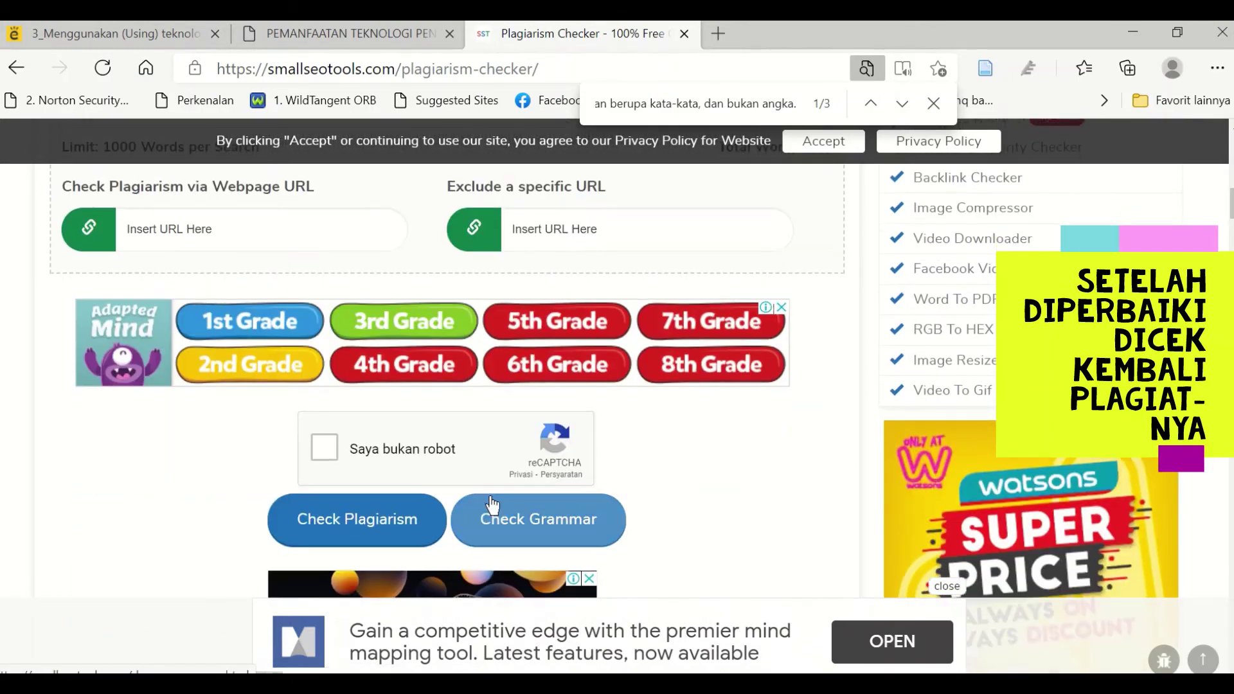
click(324, 447)
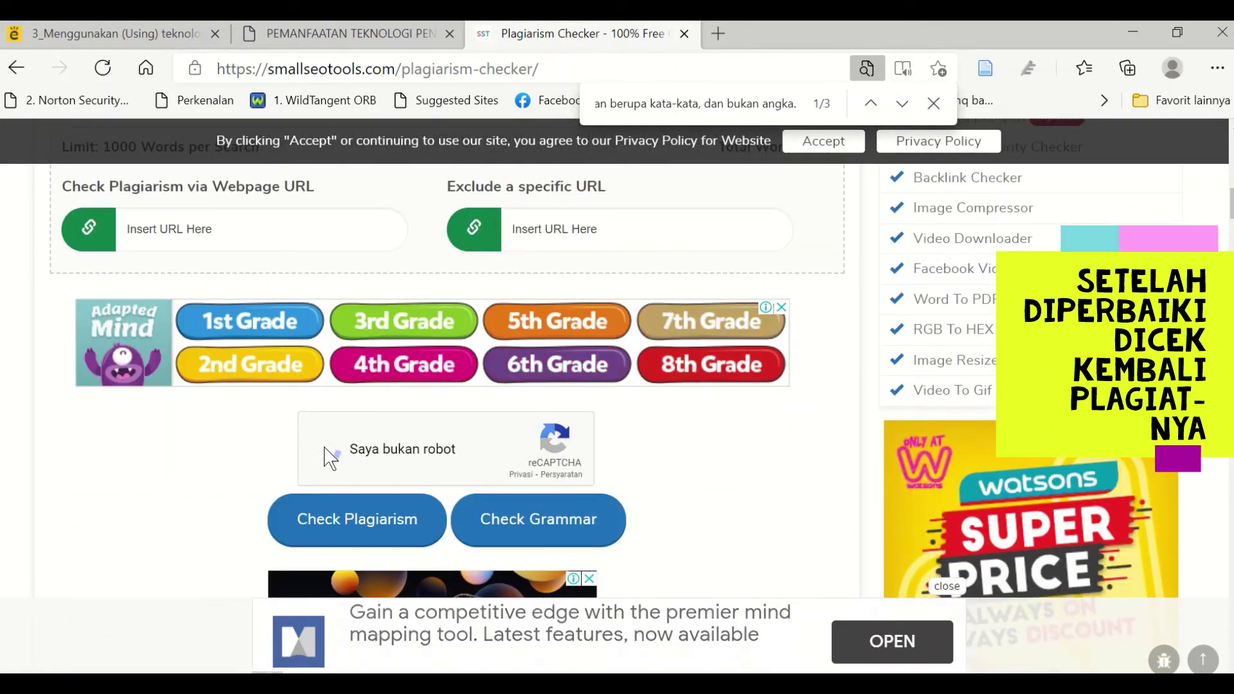
scroll(450, 421, down, 15)
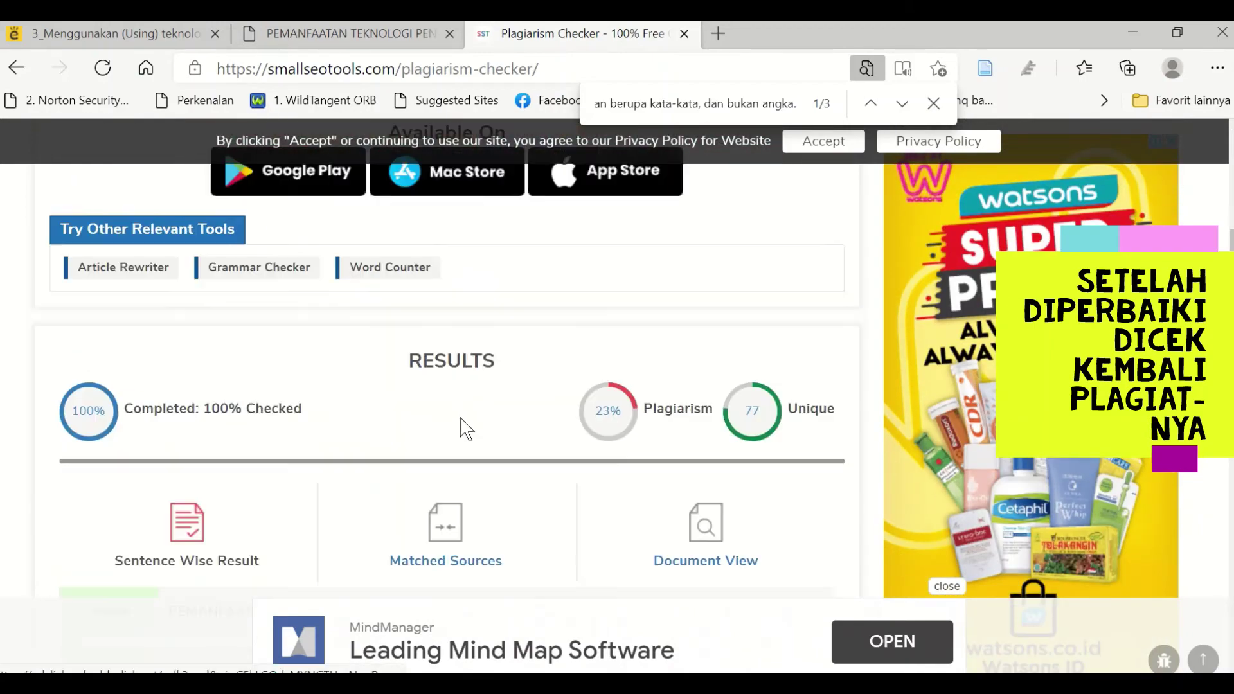
scroll(405, 408, down, 6)
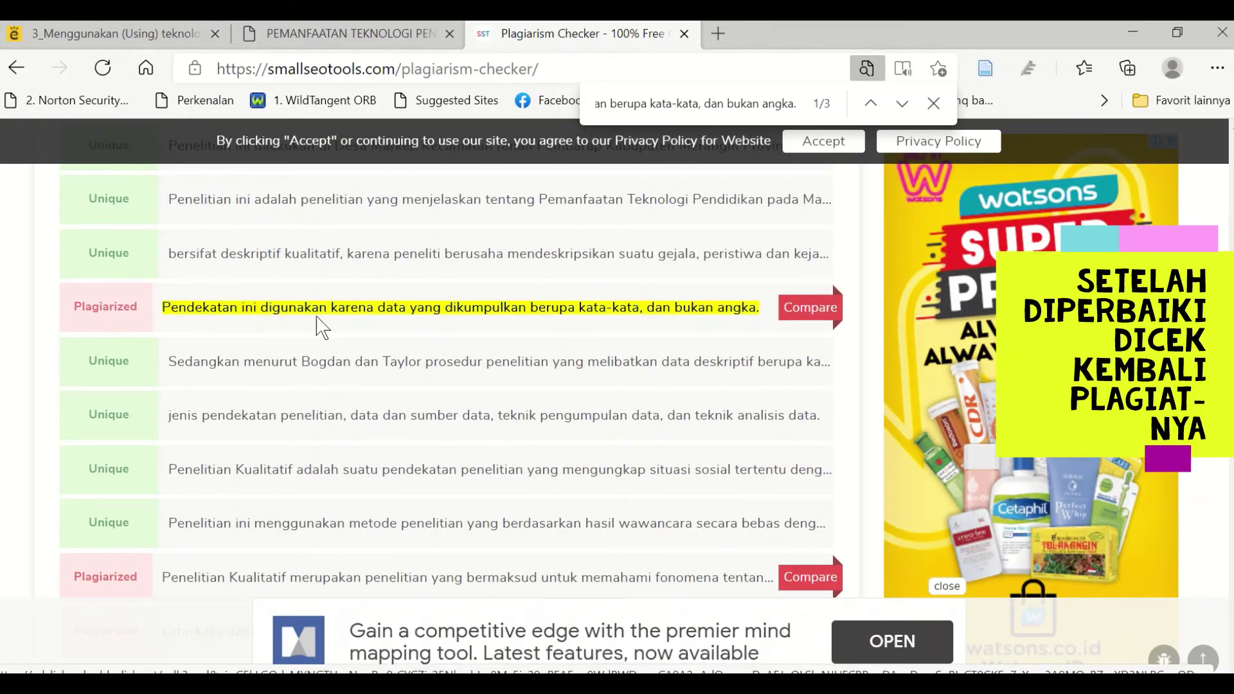
scroll(527, 298, up, 2)
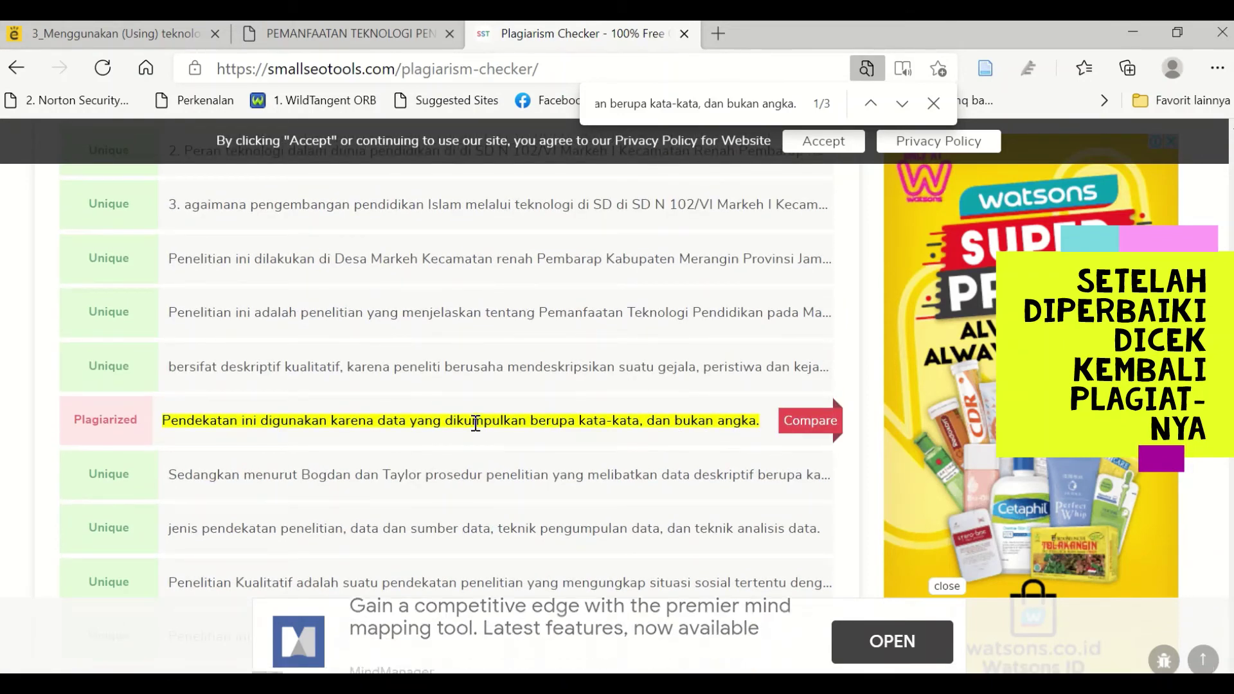
scroll(526, 396, up, 20)
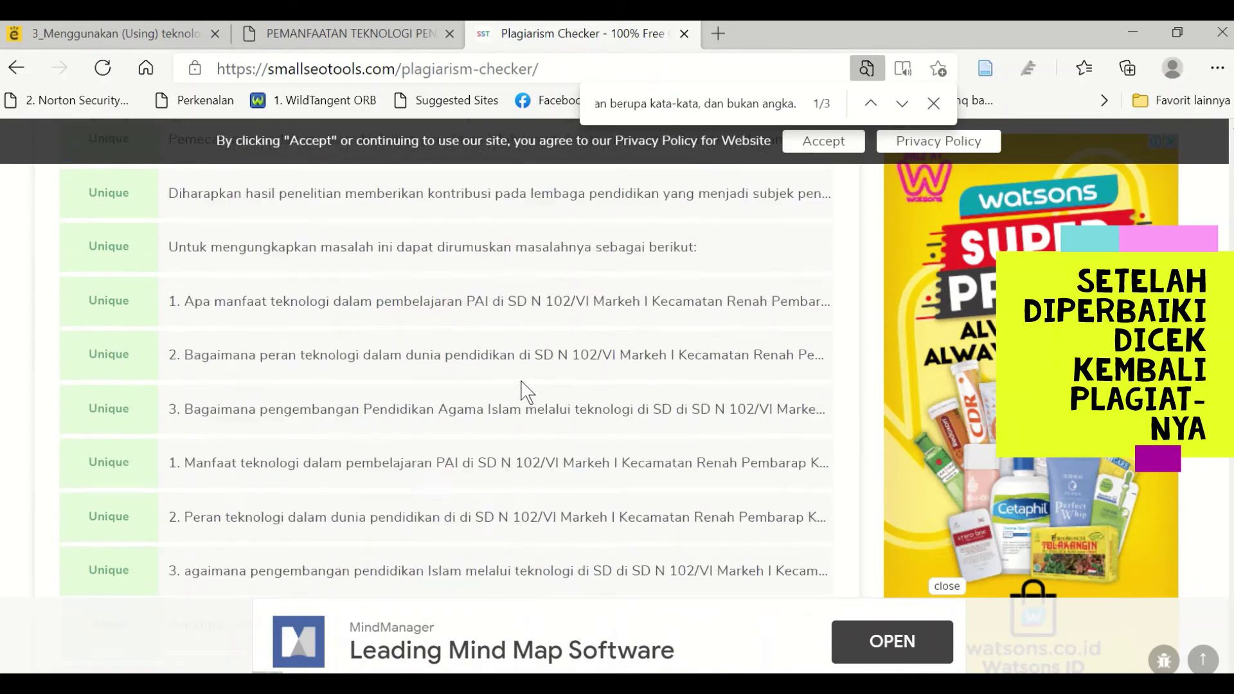
scroll(524, 386, up, 5)
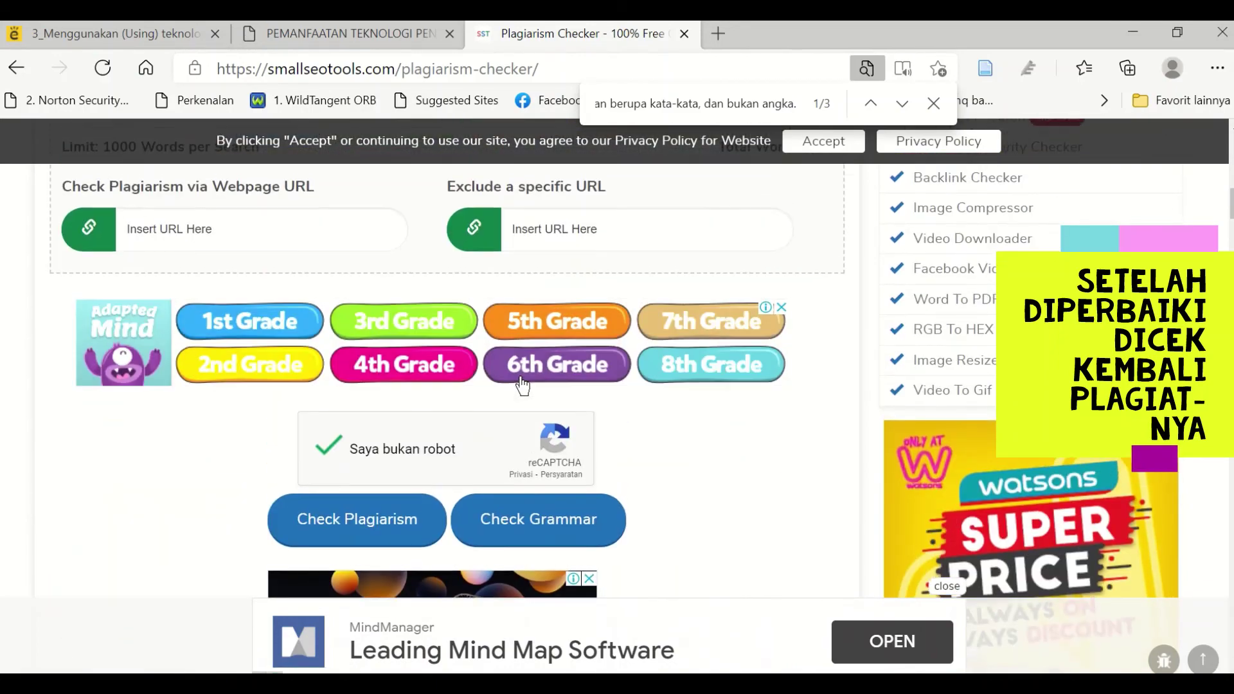
scroll(399, 413, down, 3)
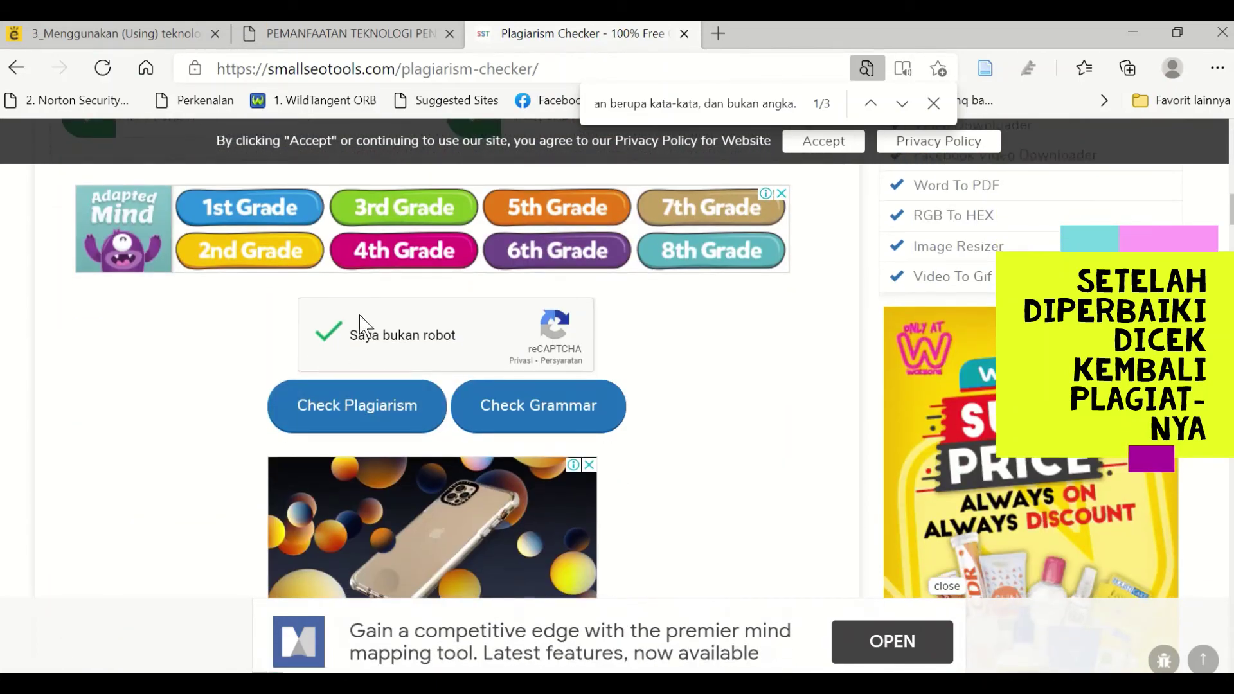
click(368, 411)
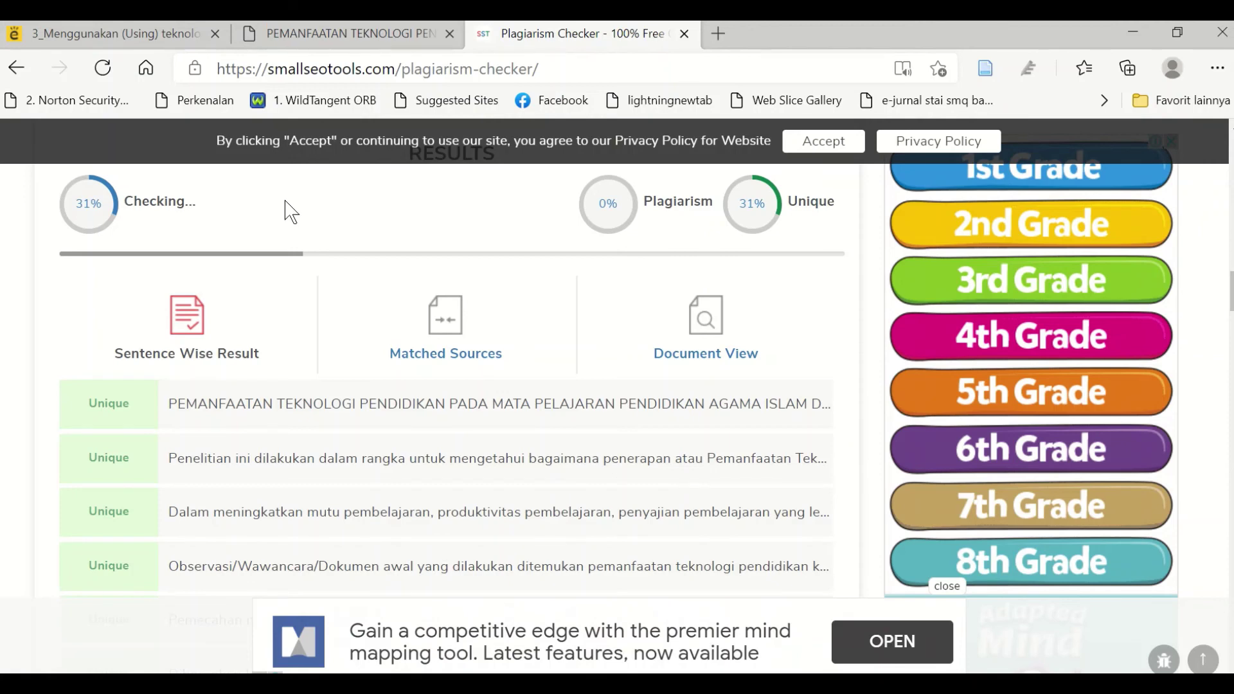
Review the new result percentages and highlight the reworded "Pendekatan digunakan dalam penelitian ini" sentence in the sentence-wise list to check its status.
scroll(507, 240, up, 2)
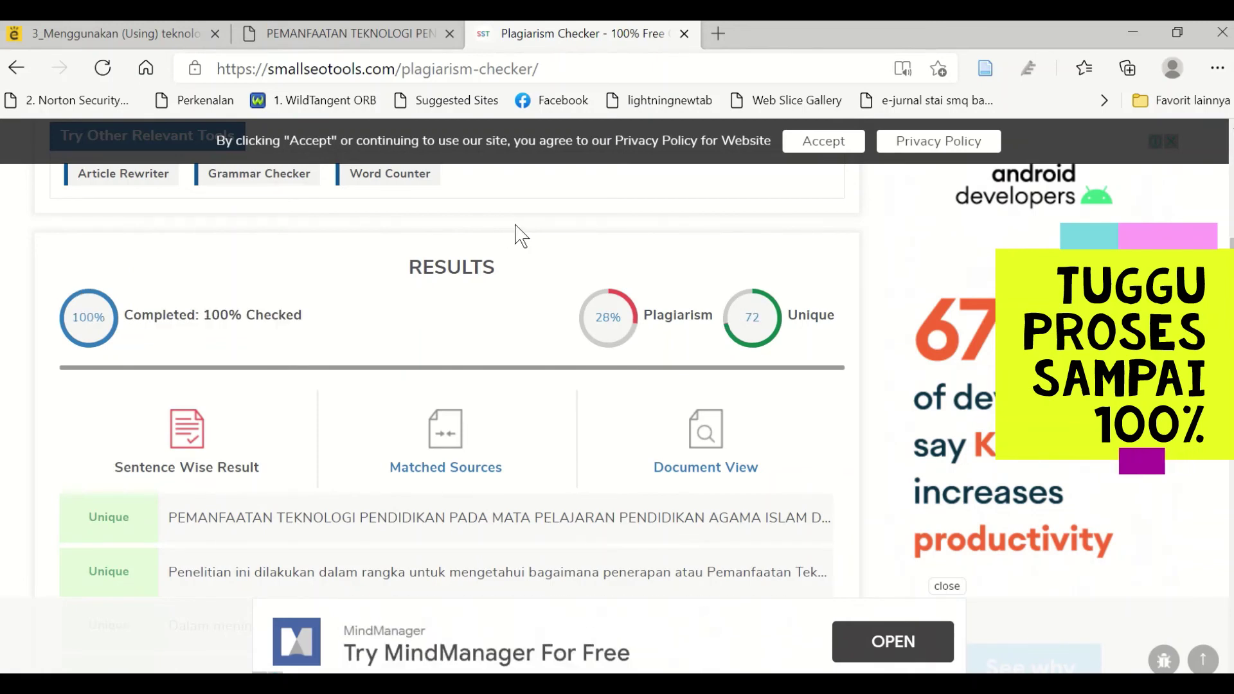
scroll(402, 344, down, 10)
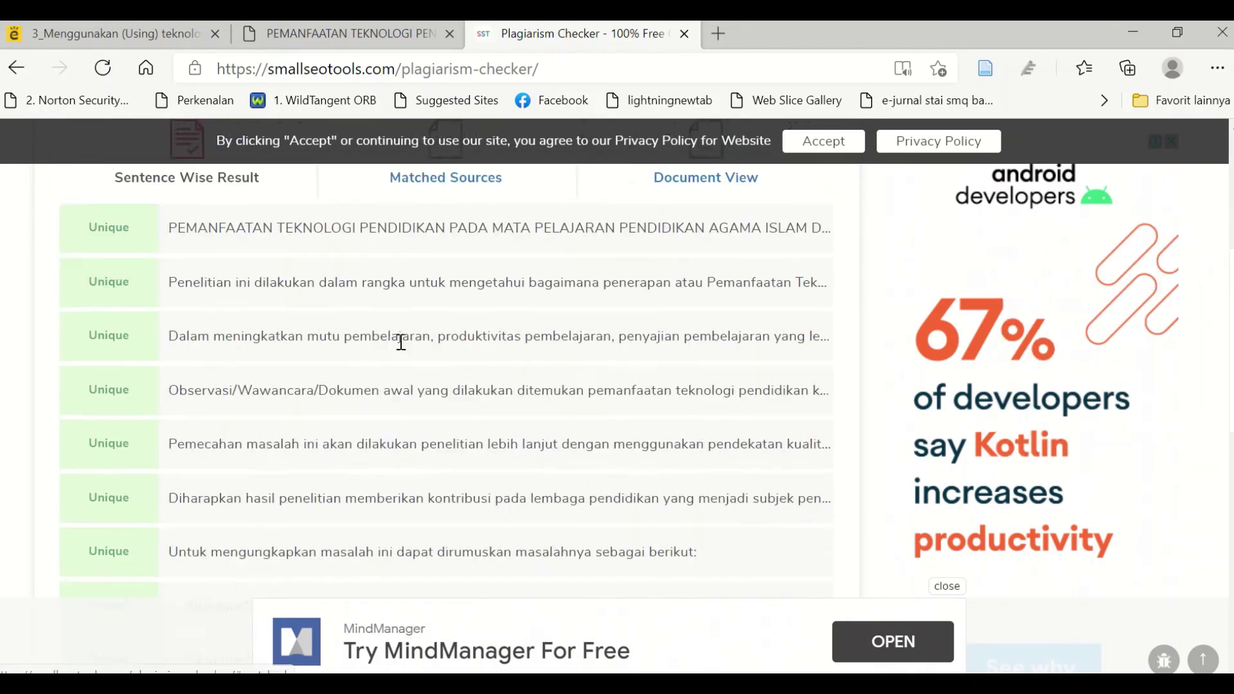
scroll(402, 344, down, 9)
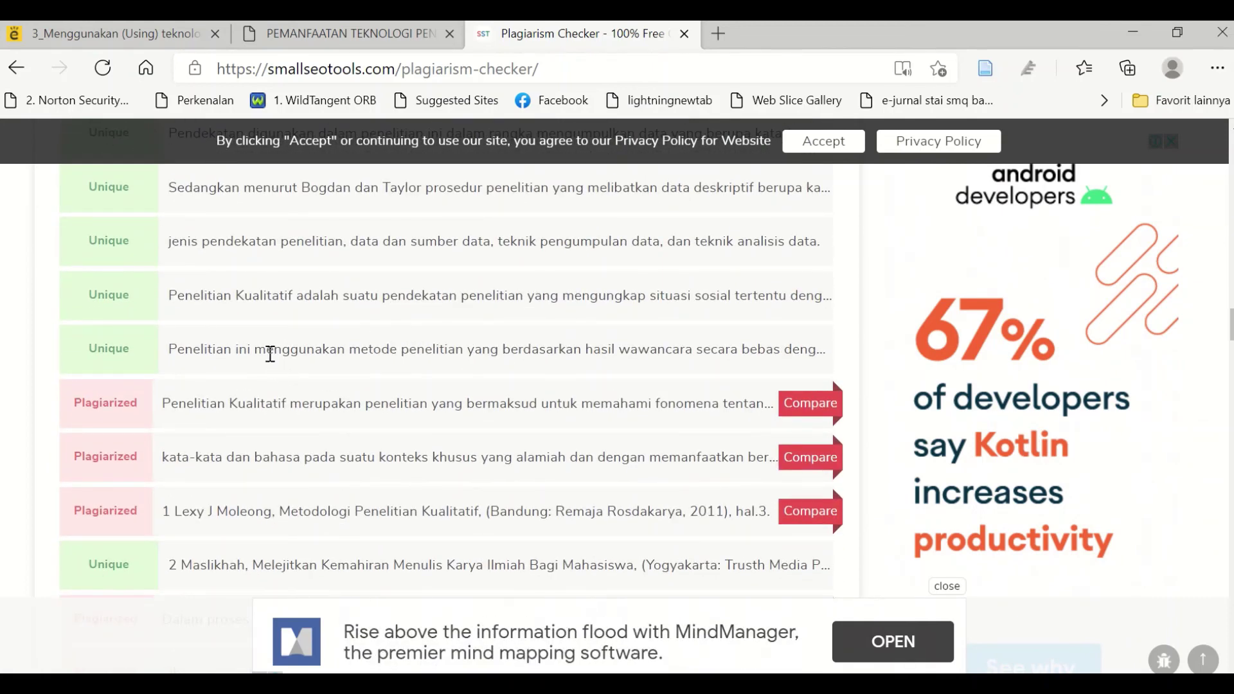
scroll(270, 354, up, 5)
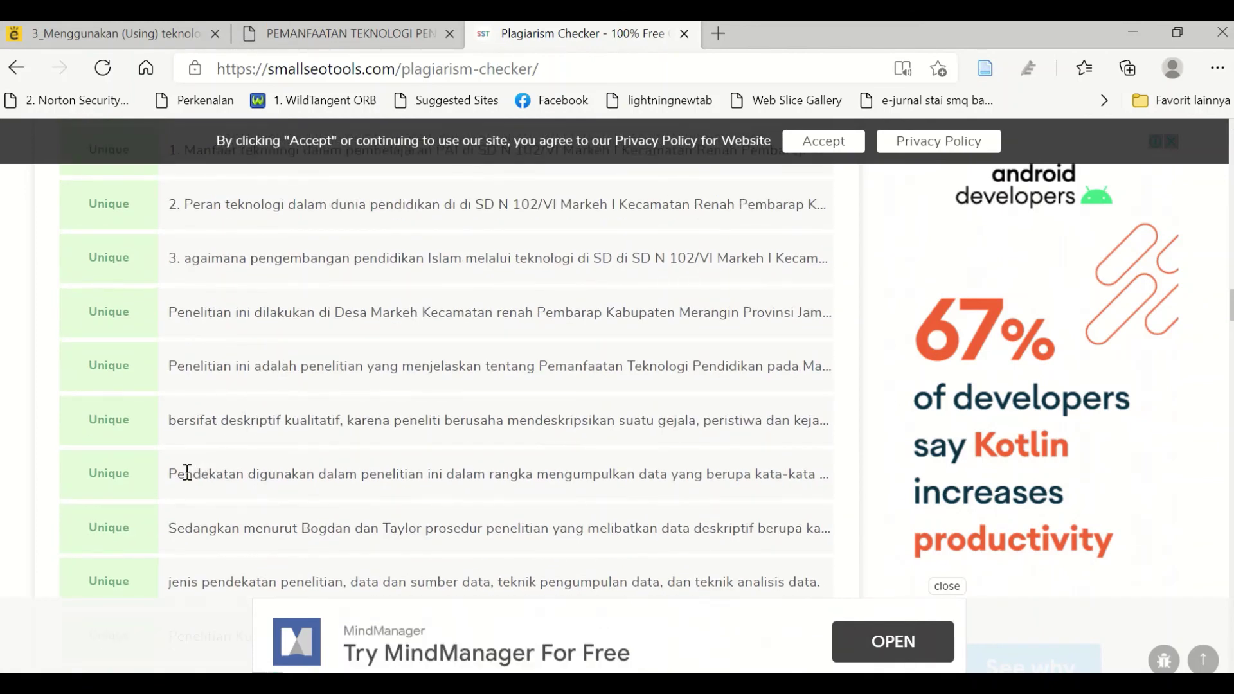
drag(170, 474, 821, 492)
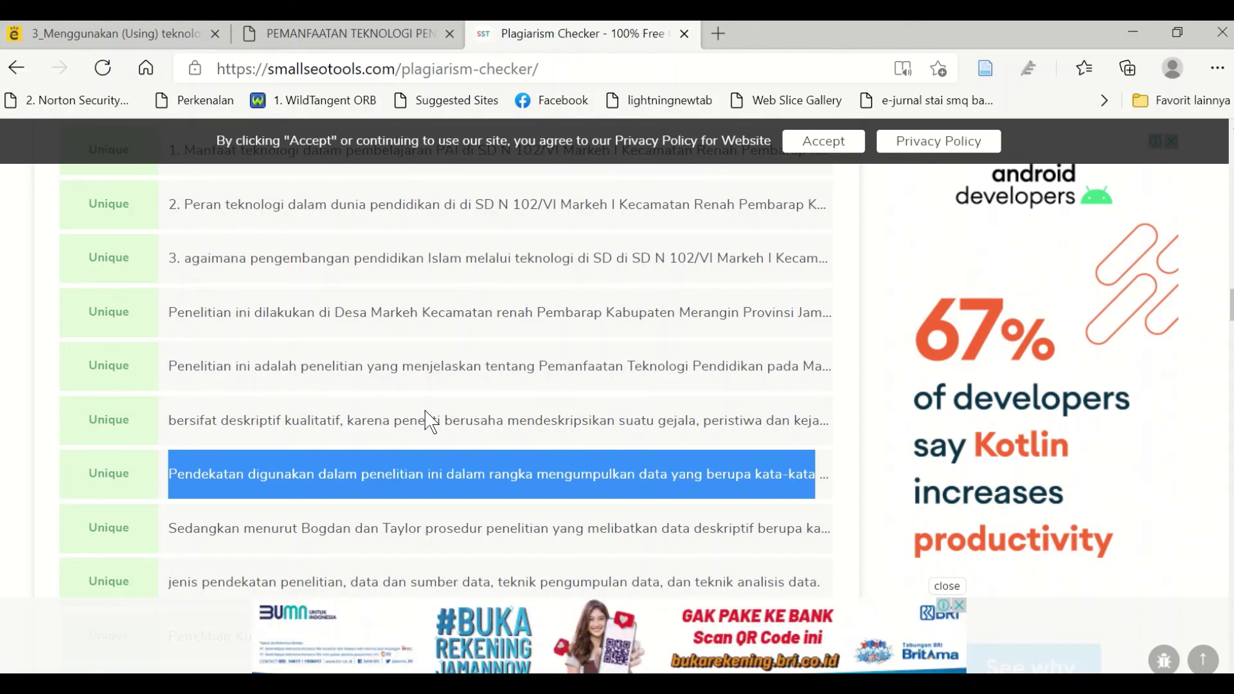
Examine the rest of the sentence-wise results for sentences still marked as plagiarized.
scroll(432, 413, down, 3)
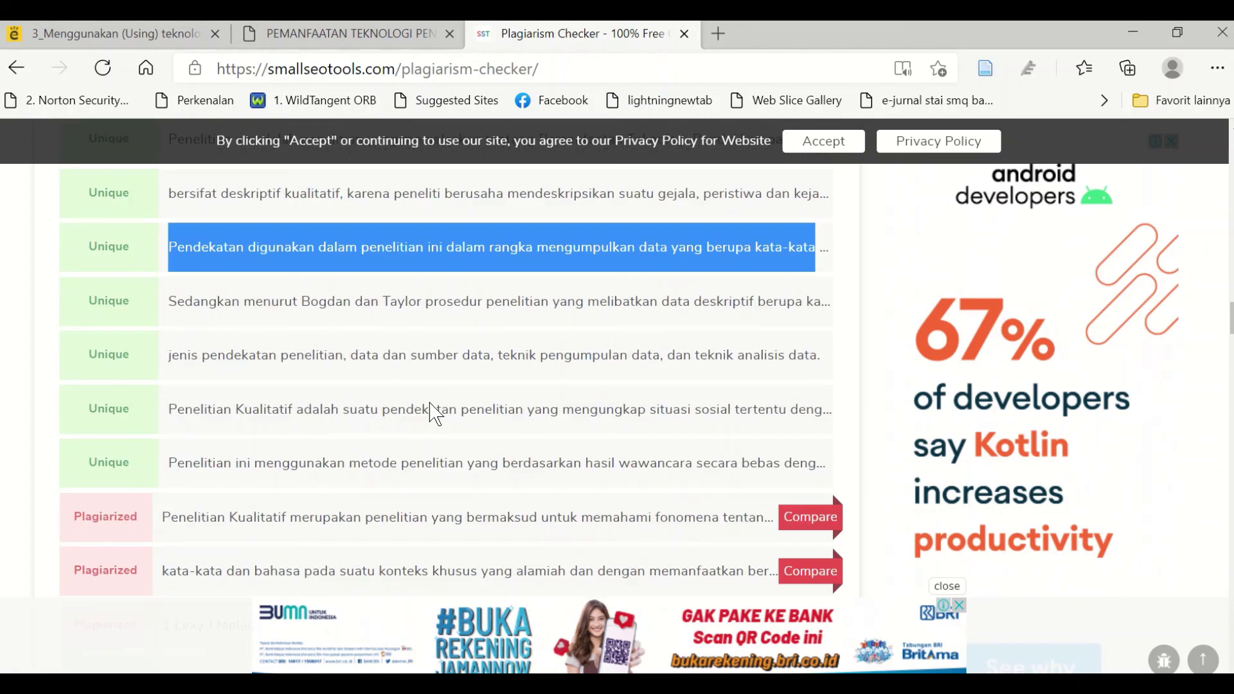
scroll(432, 413, down, 5)
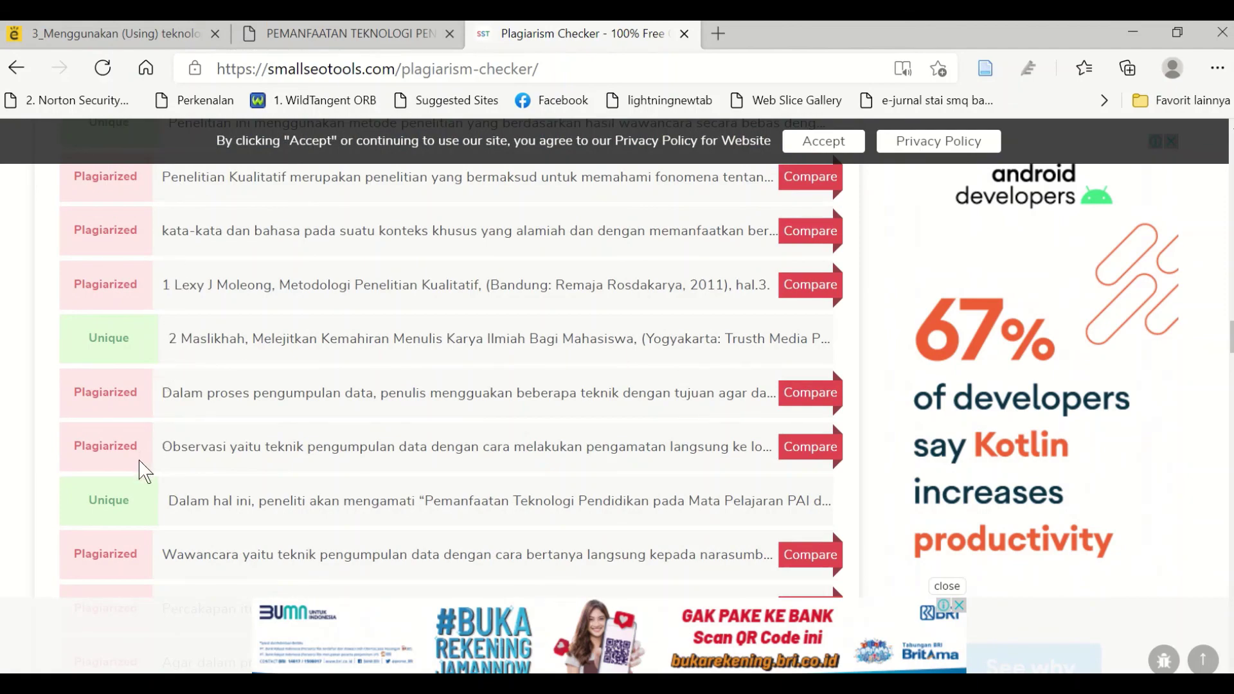
scroll(168, 501, down, 7)
scroll(171, 504, down, 4)
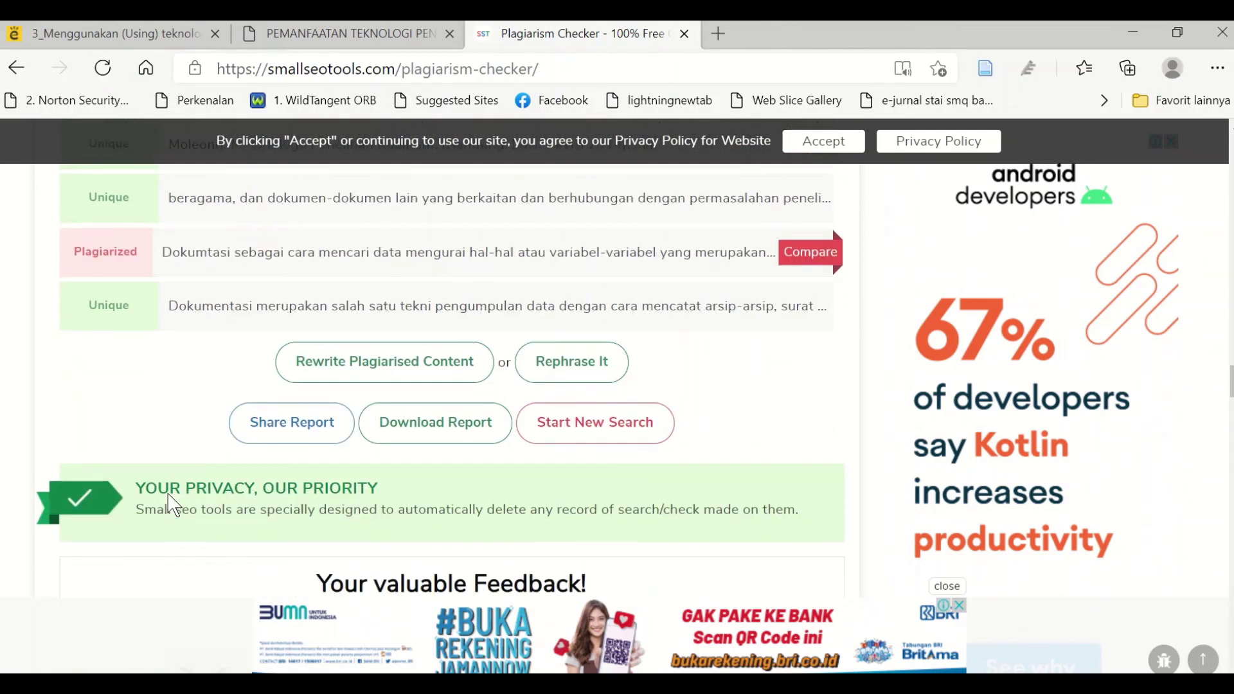
scroll(171, 488, up, 12)
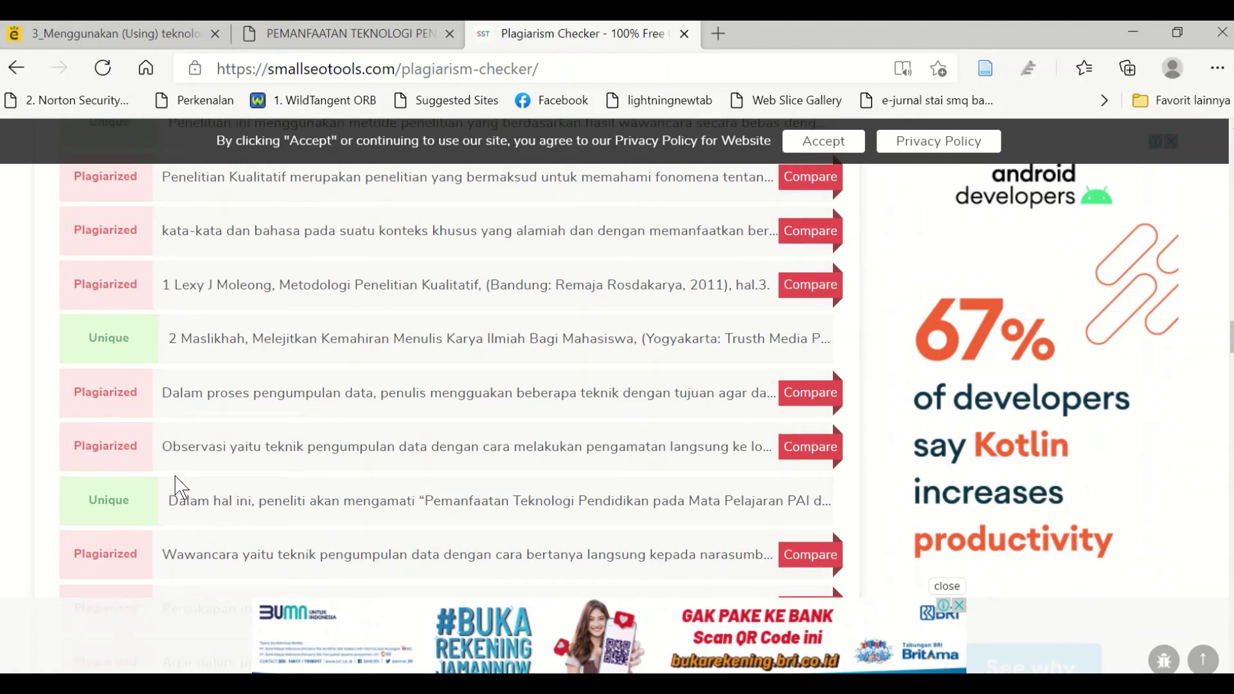
scroll(180, 486, up, 4)
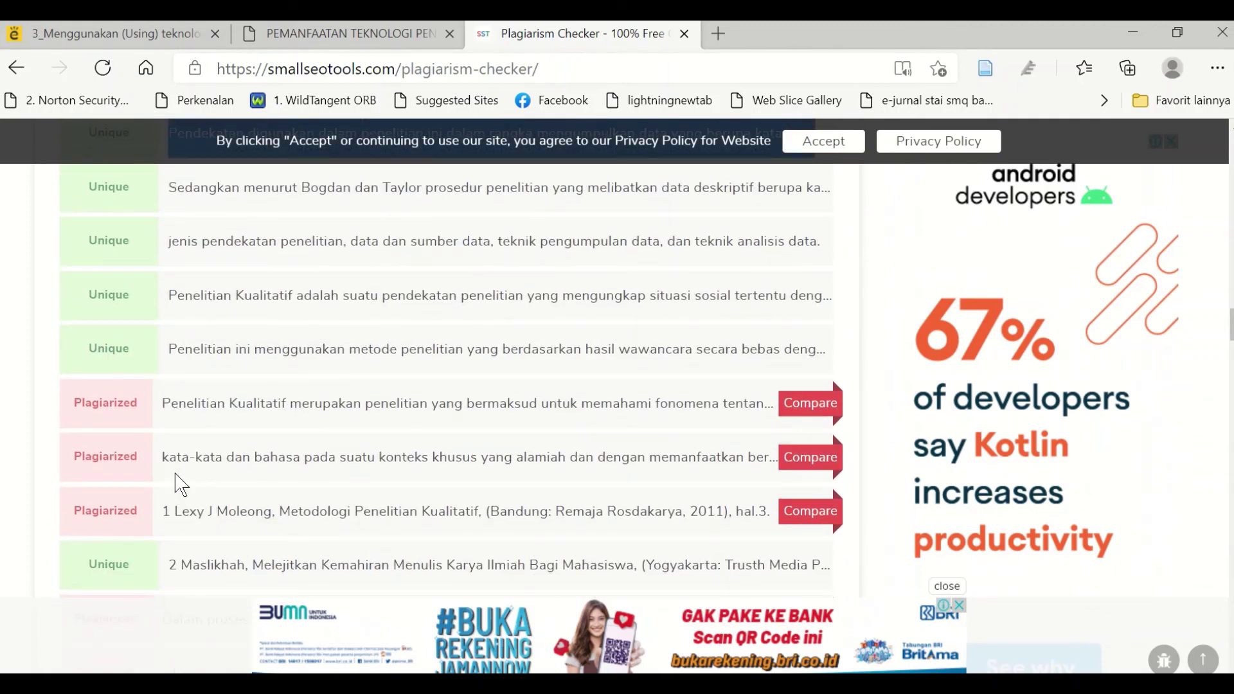
scroll(180, 487, up, 8)
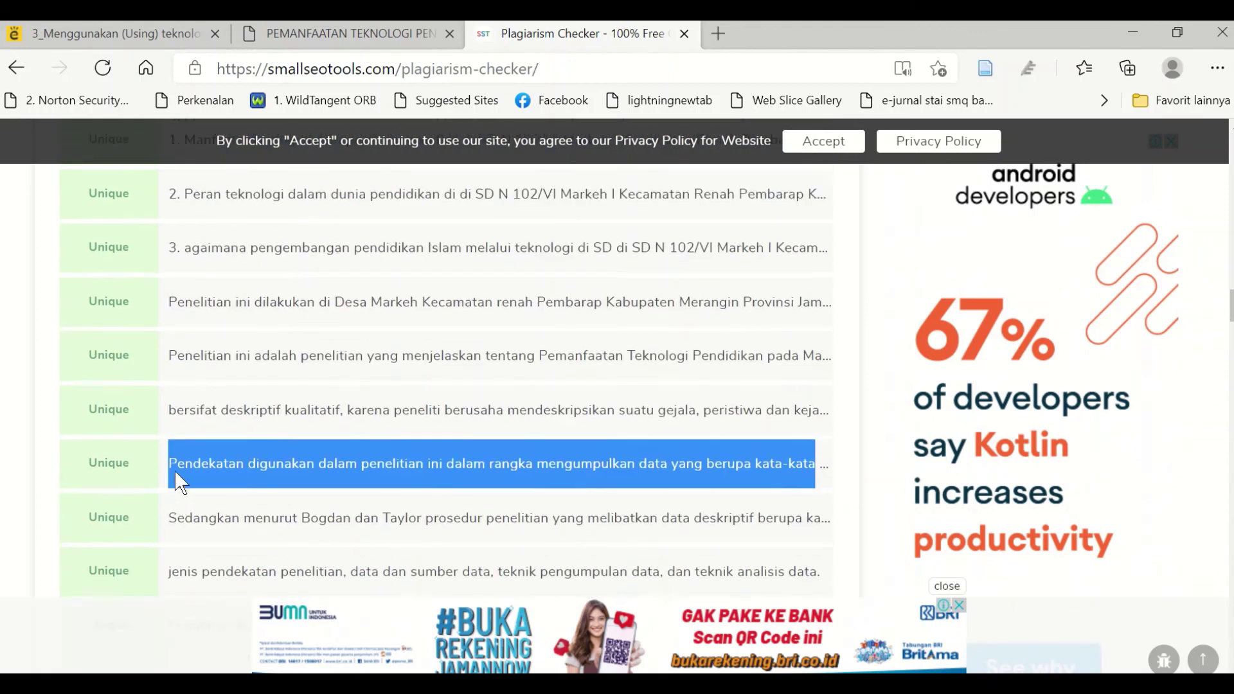
scroll(180, 483, up, 2)
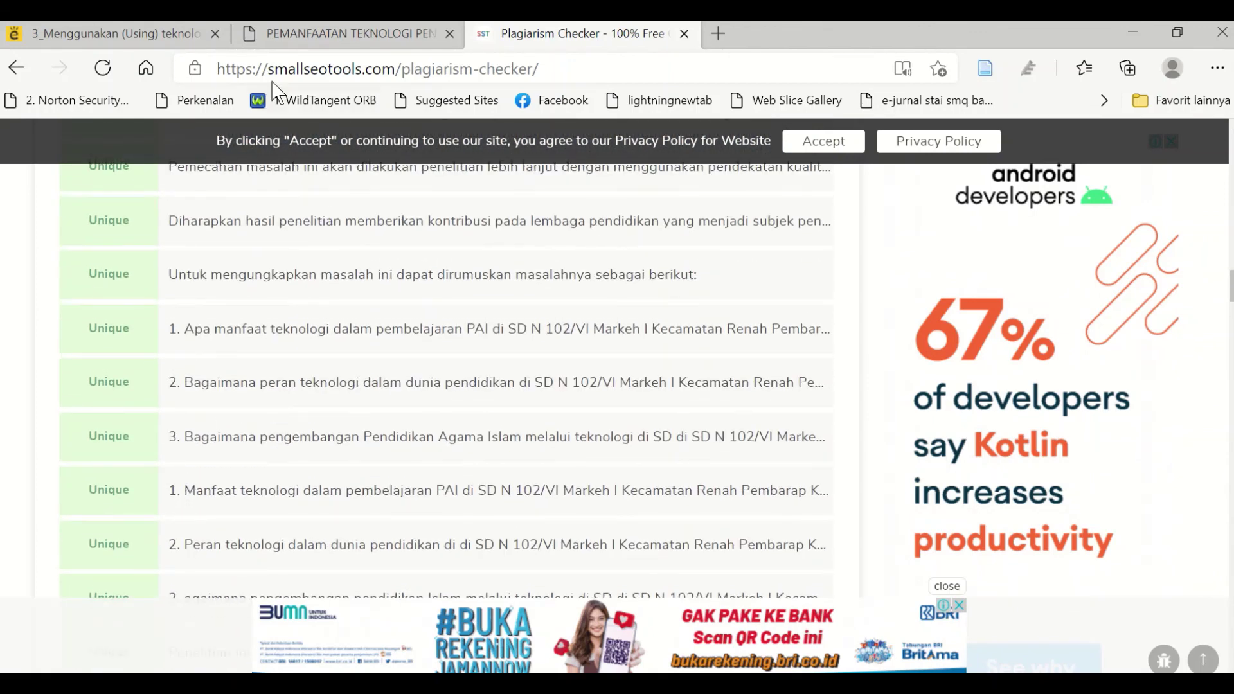